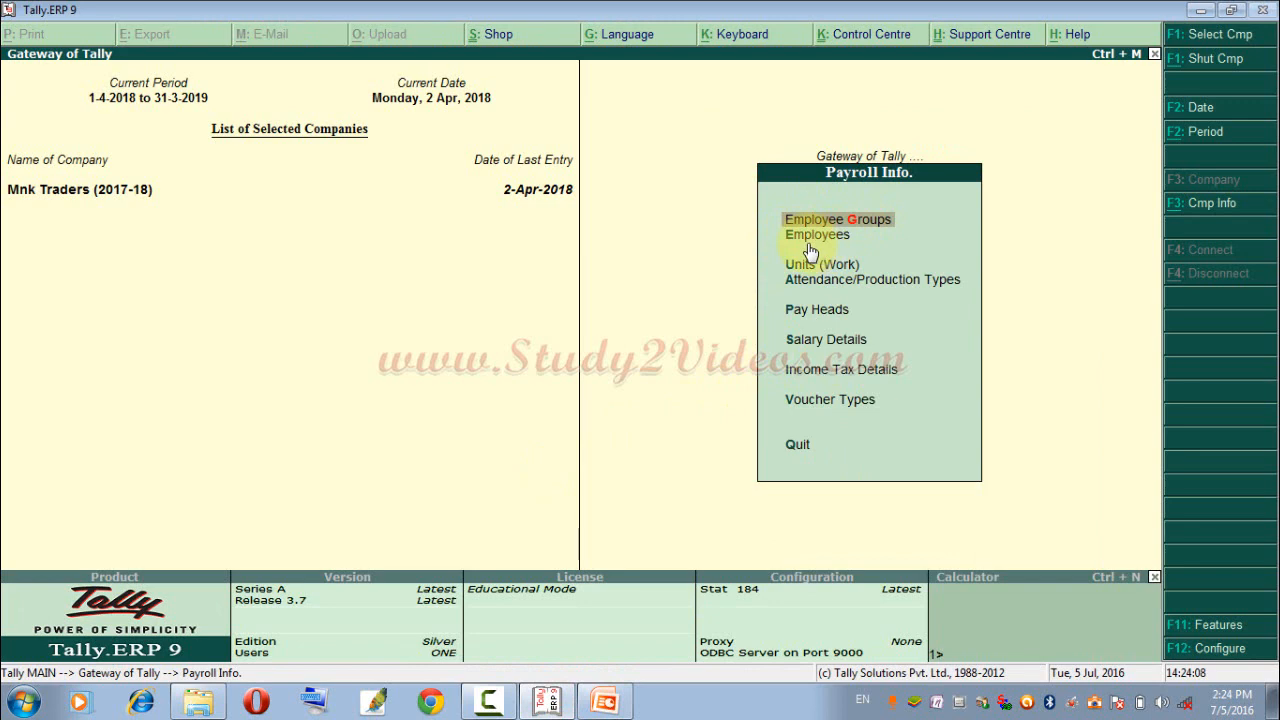
View the list of existing work units in the payroll masters and return to Payroll Info.
key("Down")
key("Down")
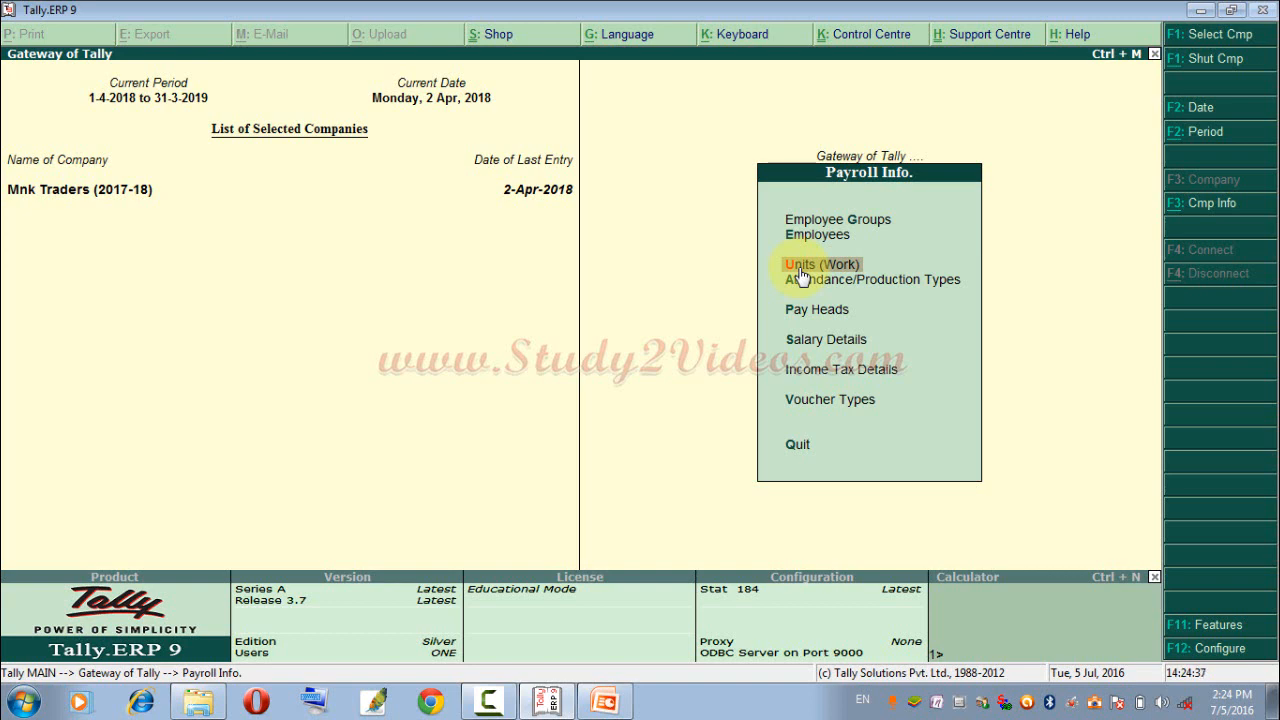
left_click(801, 270)
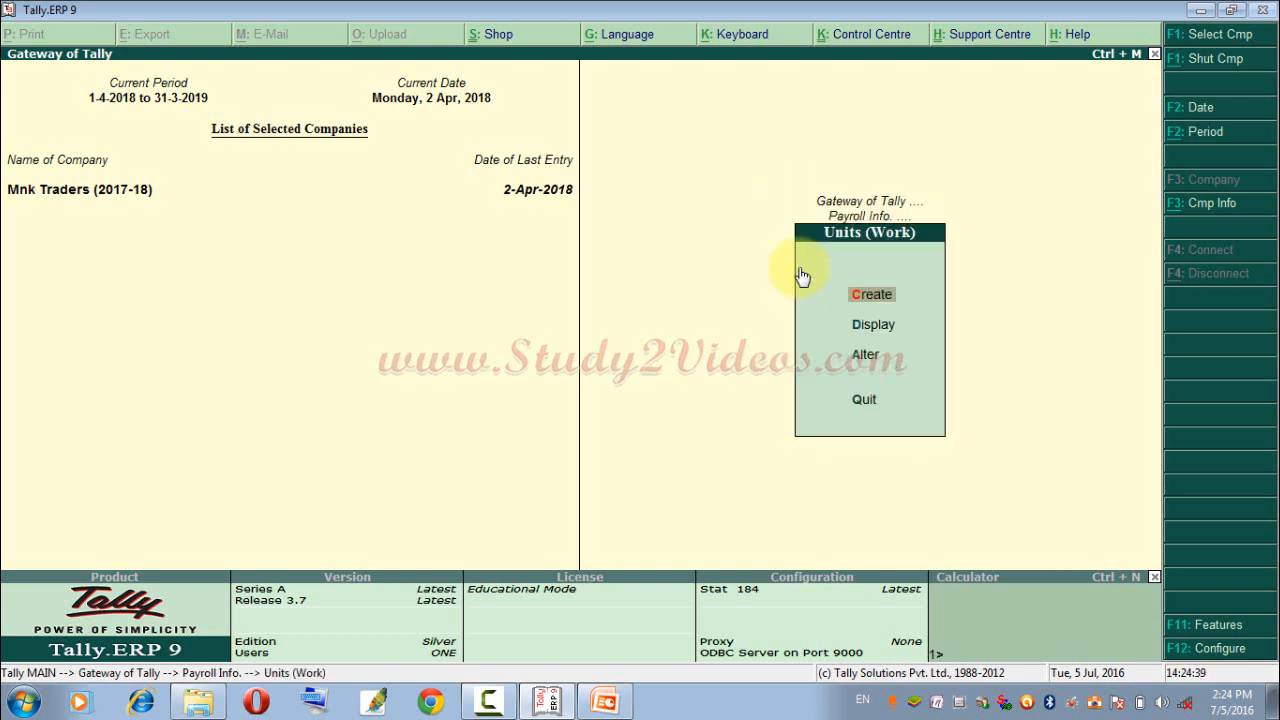
key("Down")
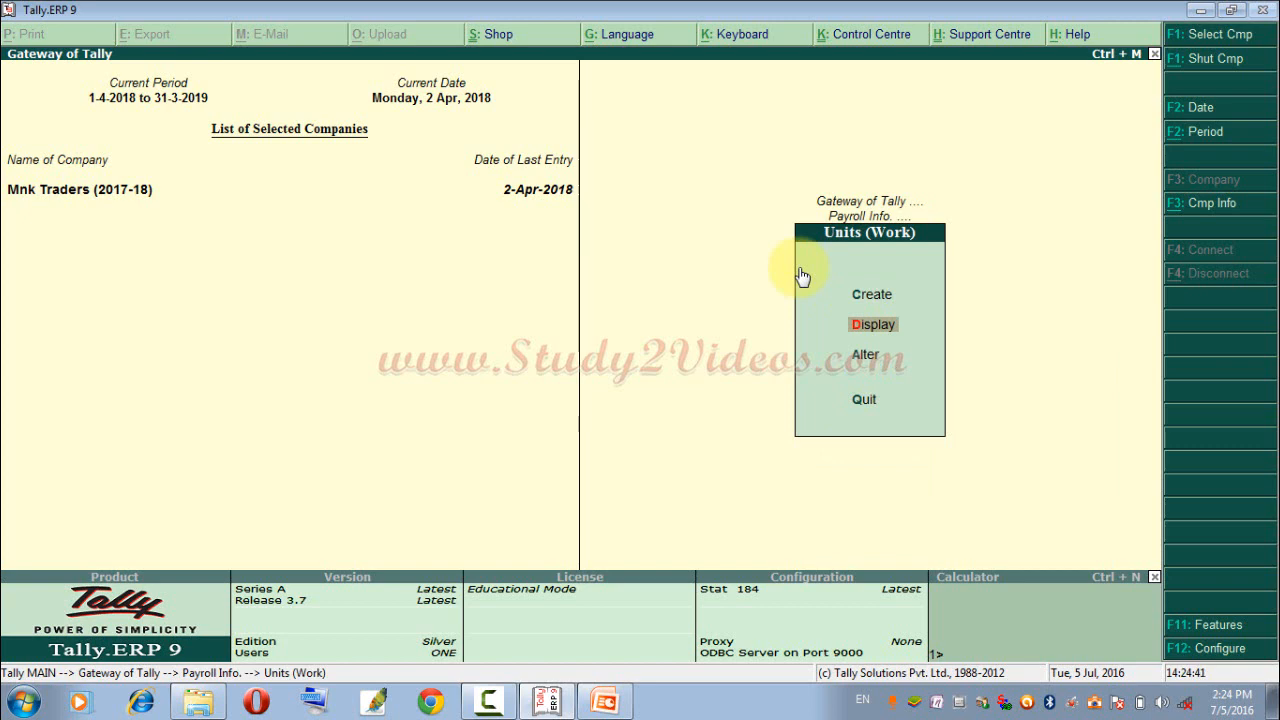
key("Return")
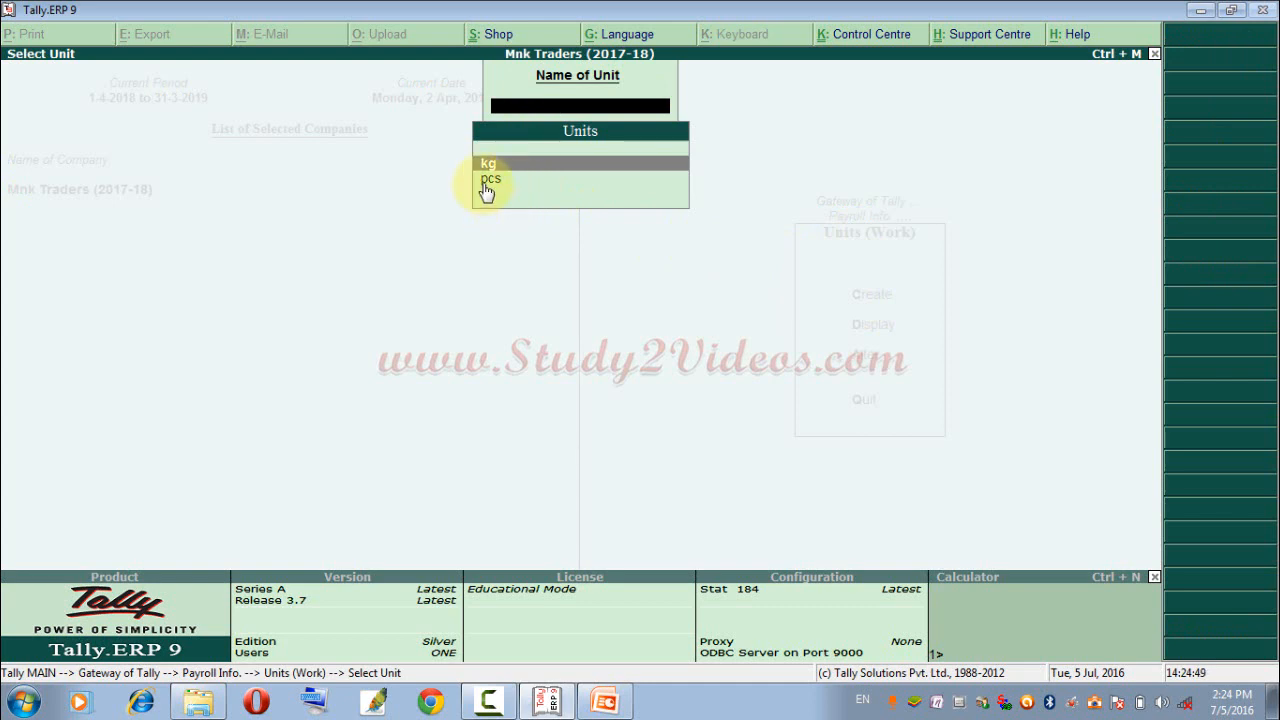
key("Escape")
key("Escape")
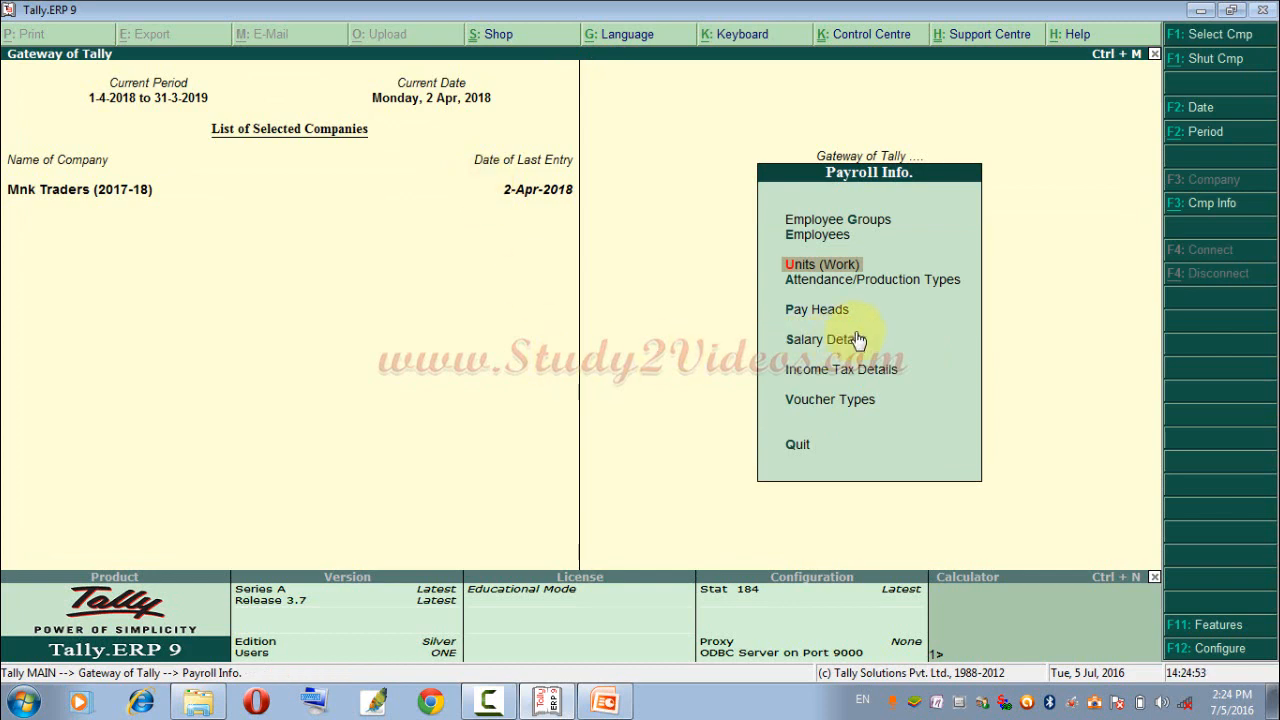
Create a simple work unit with the symbol month, no formal name and 0 decimal places.
key("Return")
key("Return")
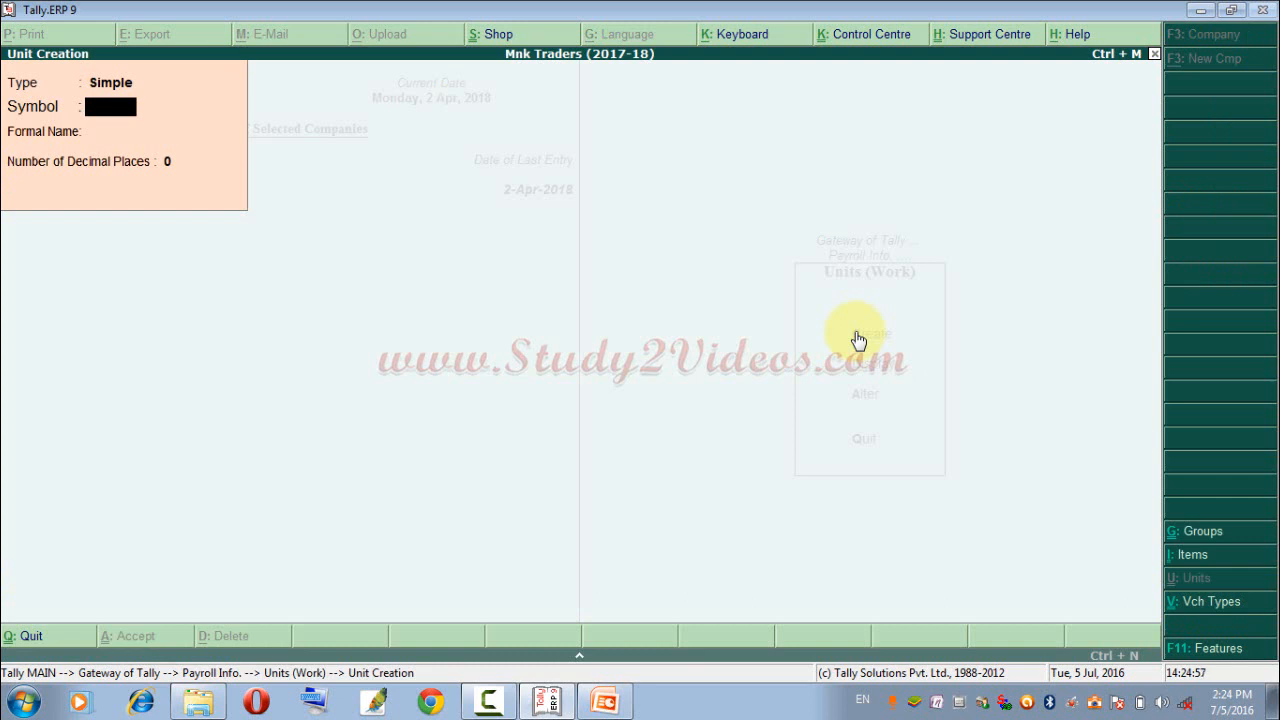
type("month")
key("Return")
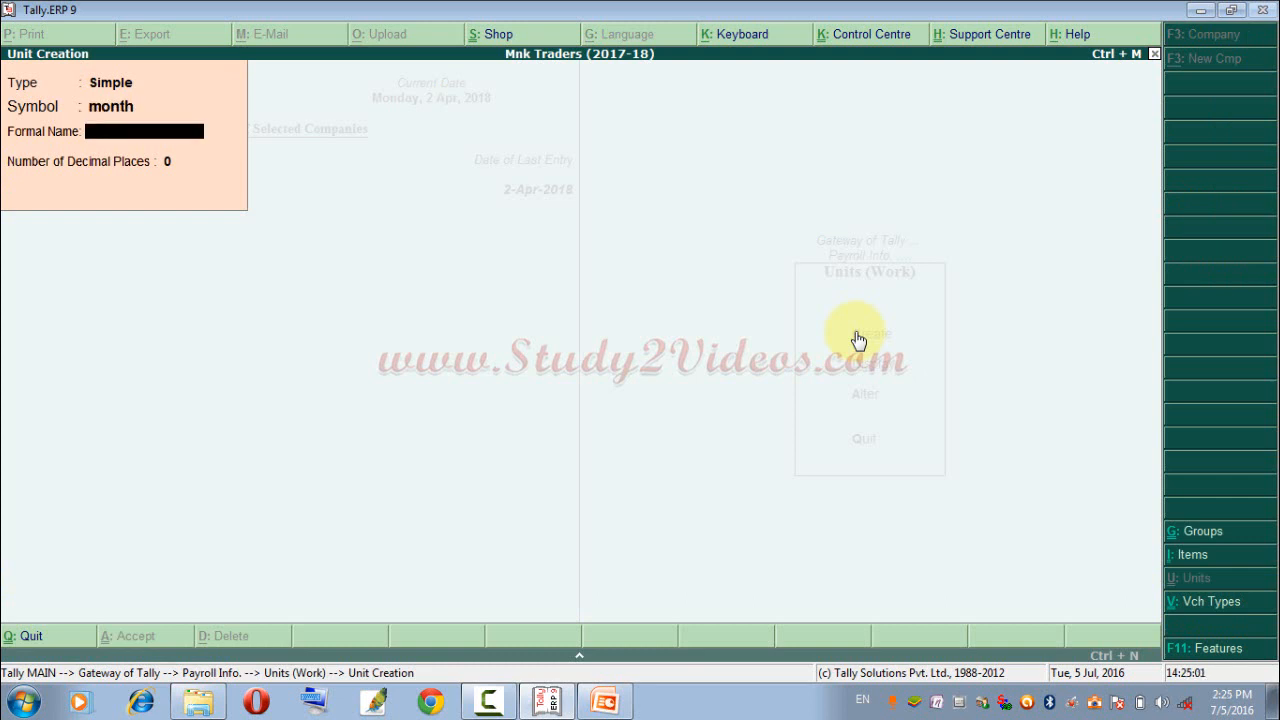
key("Return")
key("Return")
key("Return")
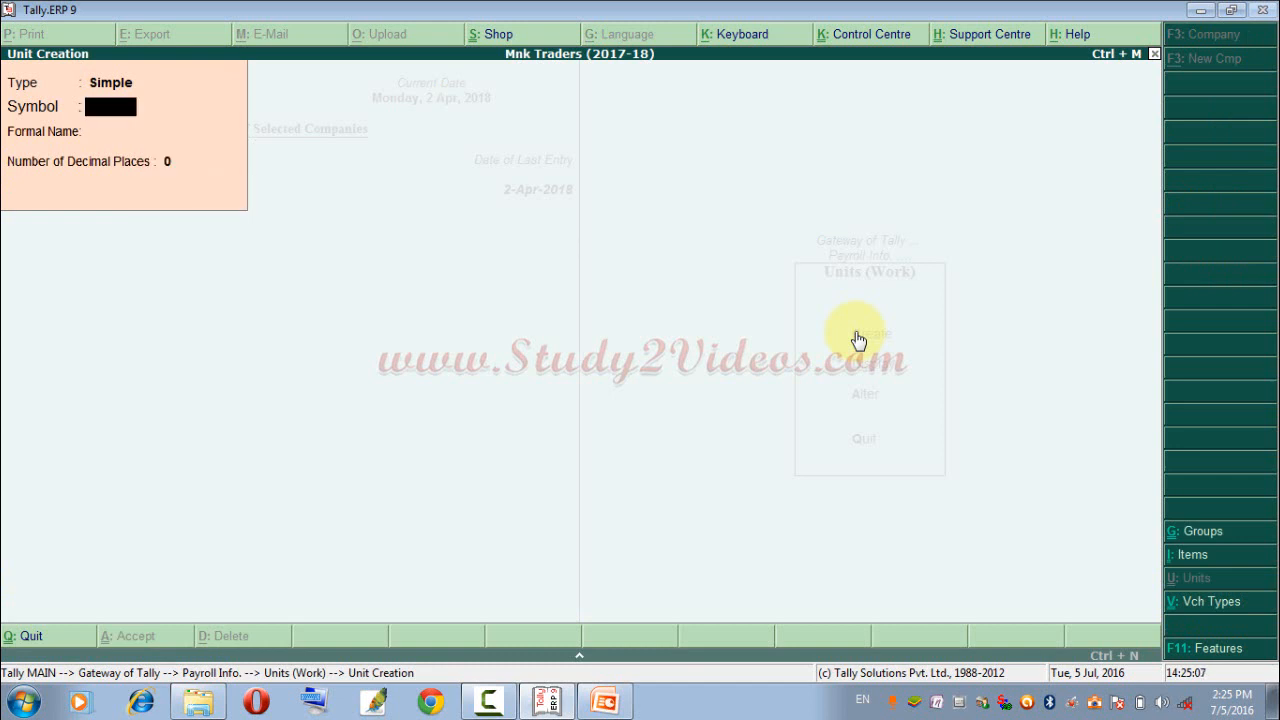
Create a simple work unit with the symbol year, no formal name and 0 decimal places.
type("yea")
type("rs")
key("Return")
key("Return")
key("Return")
key("Return")
Create a simple work unit with the symbol hrs, the formal name Hours and 0 decimal places.
type("hours")
key("Return")
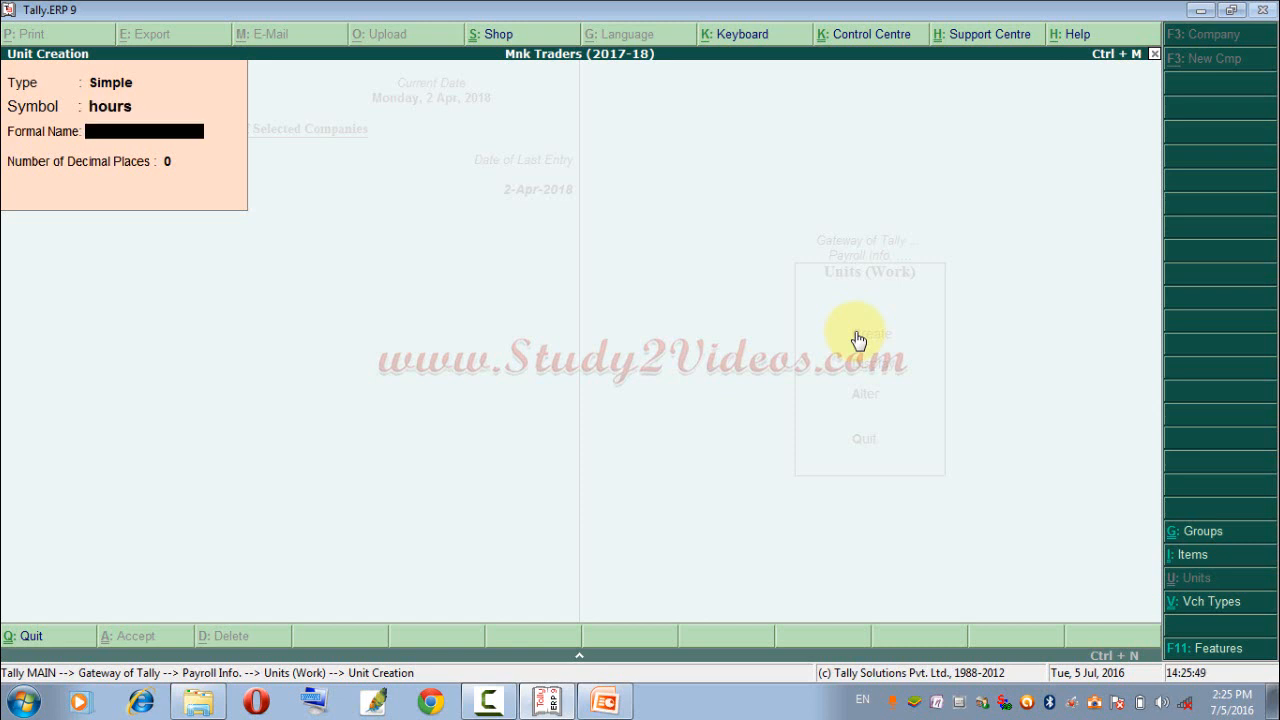
key("BackSpace")
type("hrs")
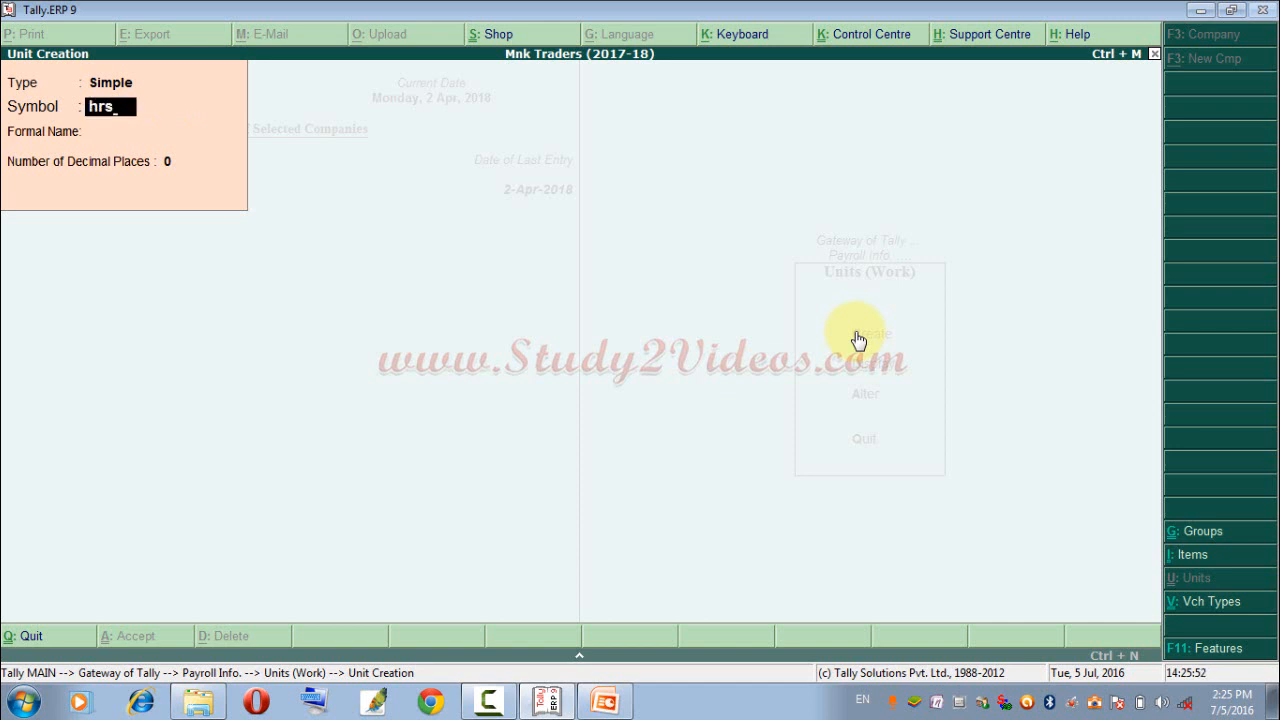
key("Return")
type("Horus")
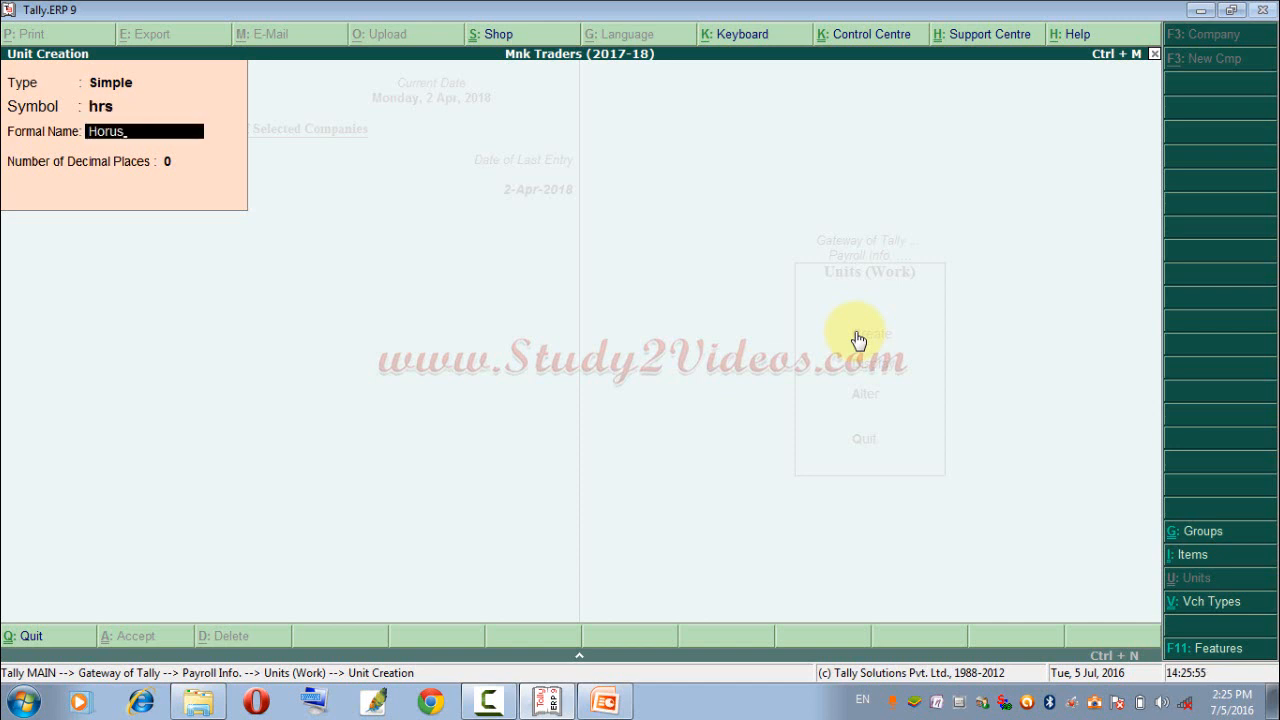
key("BackSpace")
key("BackSpace")
type("urs\\")
key("BackSpace")
key("Return")
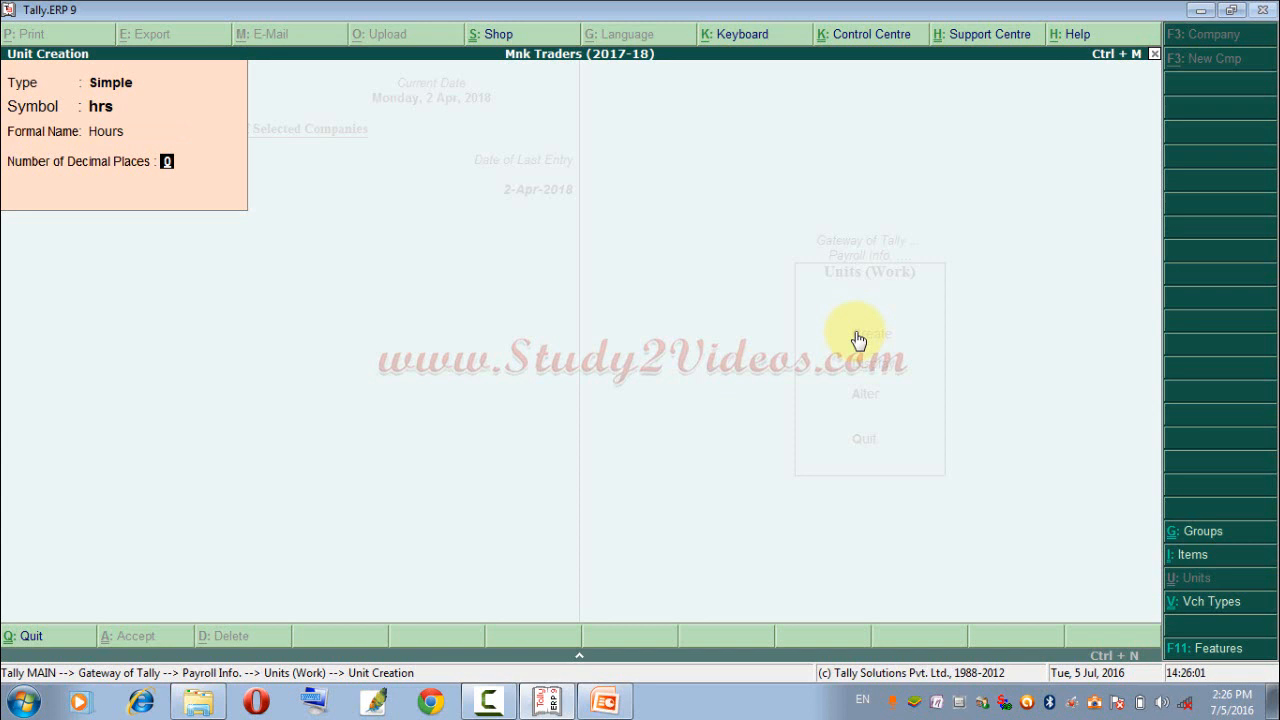
key("Return")
key("Return")
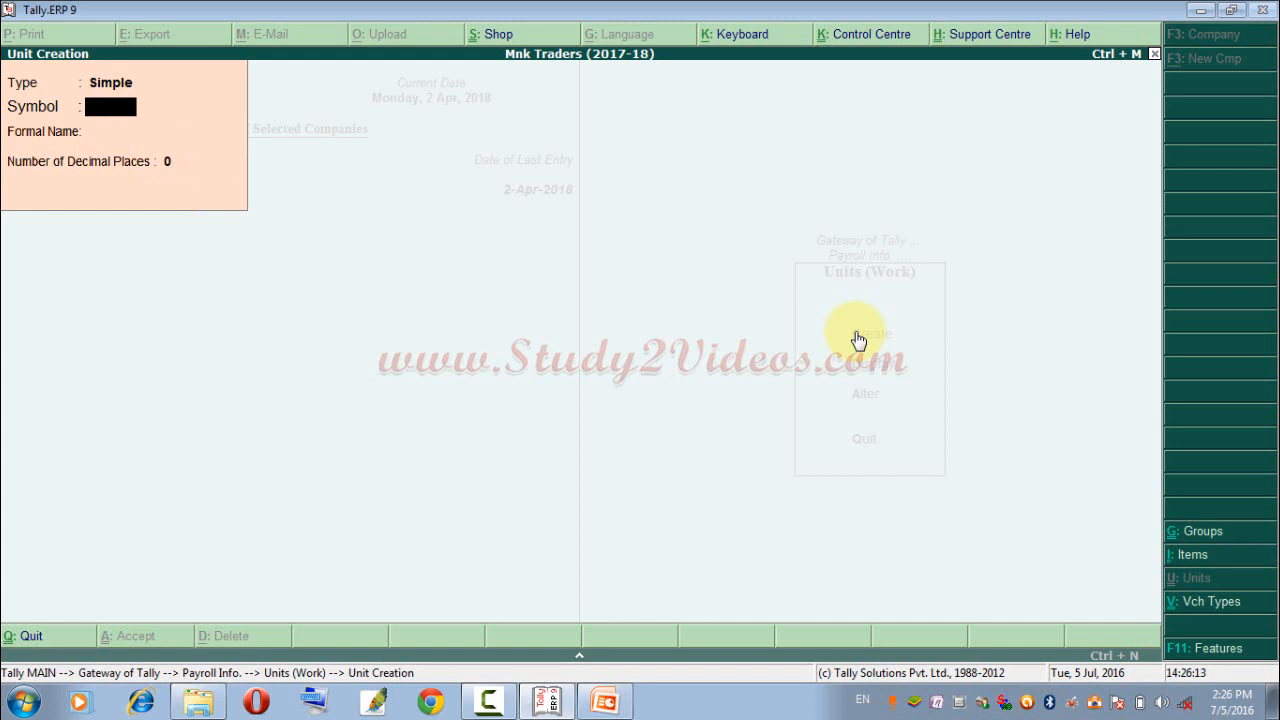
Create a simple work unit with the symbol min., the formal name Minutes and 0 decimal places.
type("min.")
key("Return")
type("Minu")
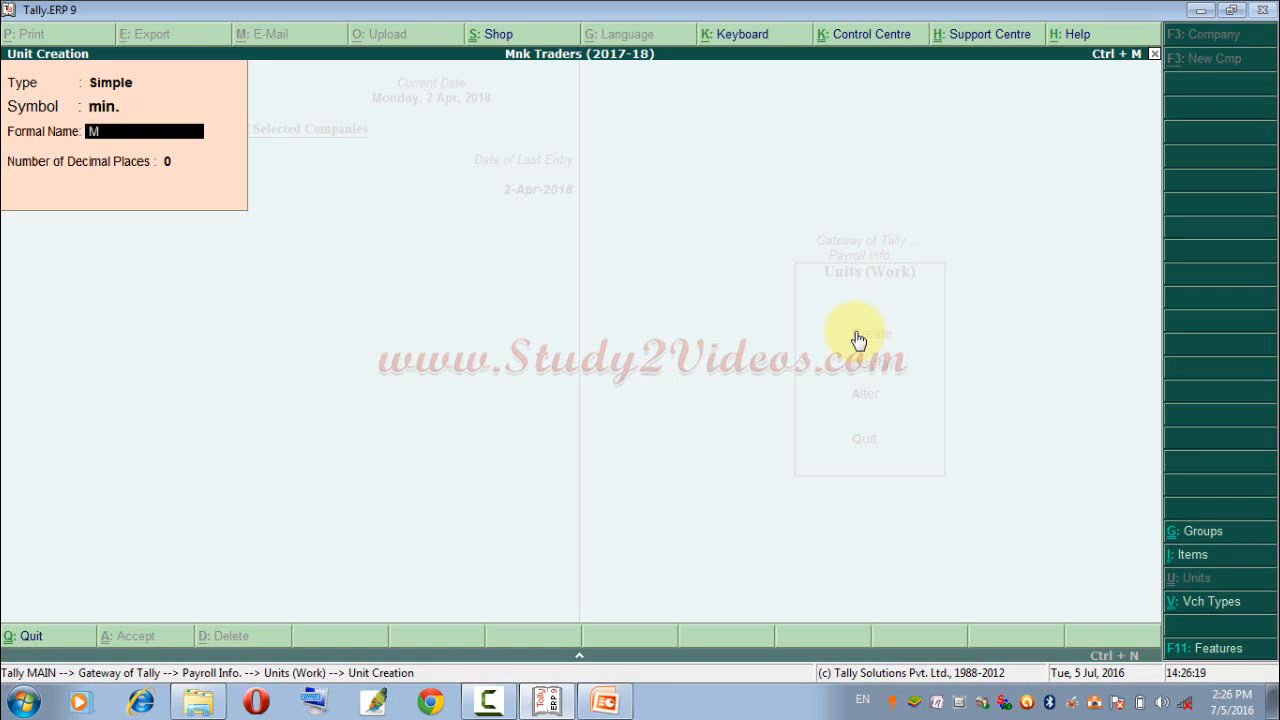
key("BackSpace")
type("tes")
key("Return")
key("Return")
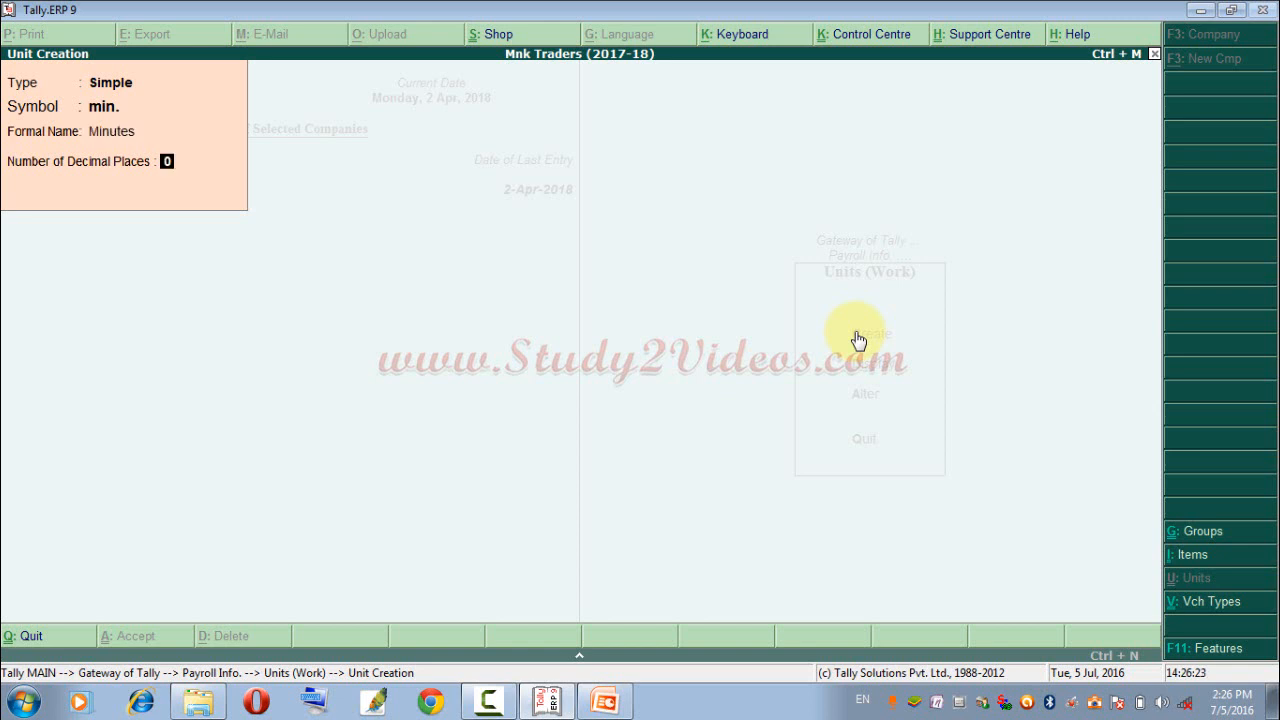
key("Return")
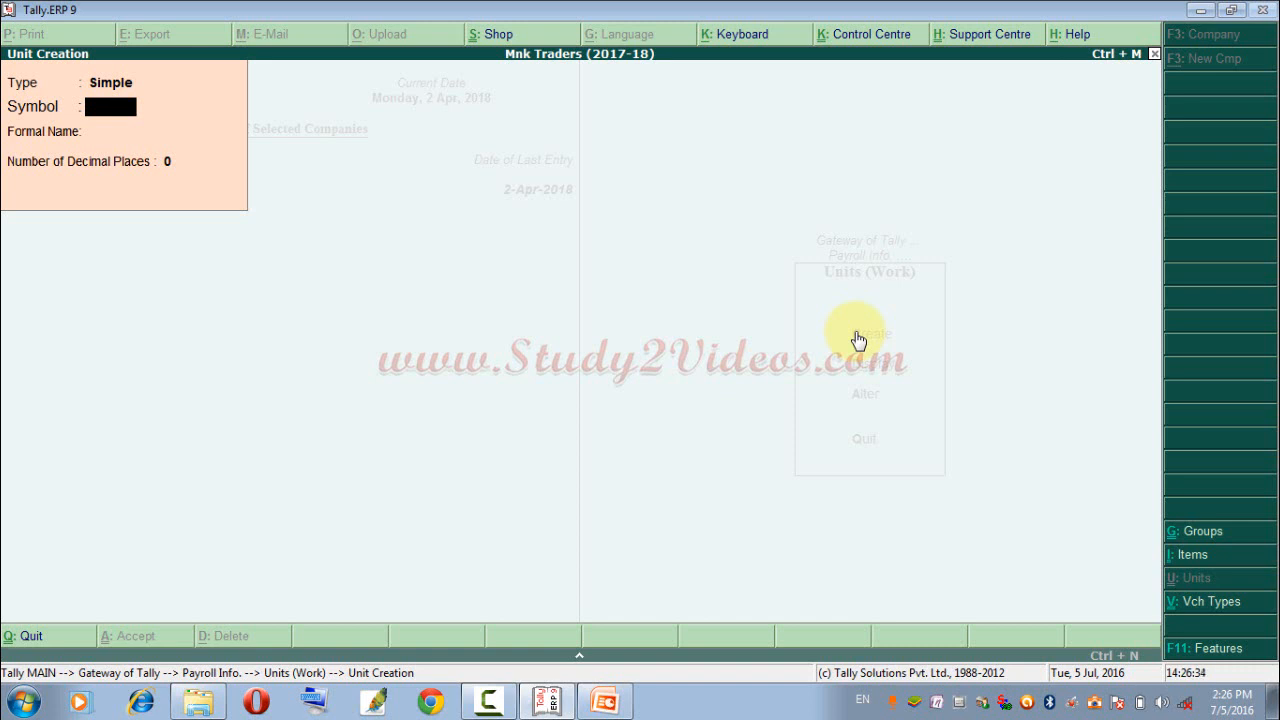
Create a compound work unit of hrs of 60 min. and return to Payroll Info.
key("BackSpace")
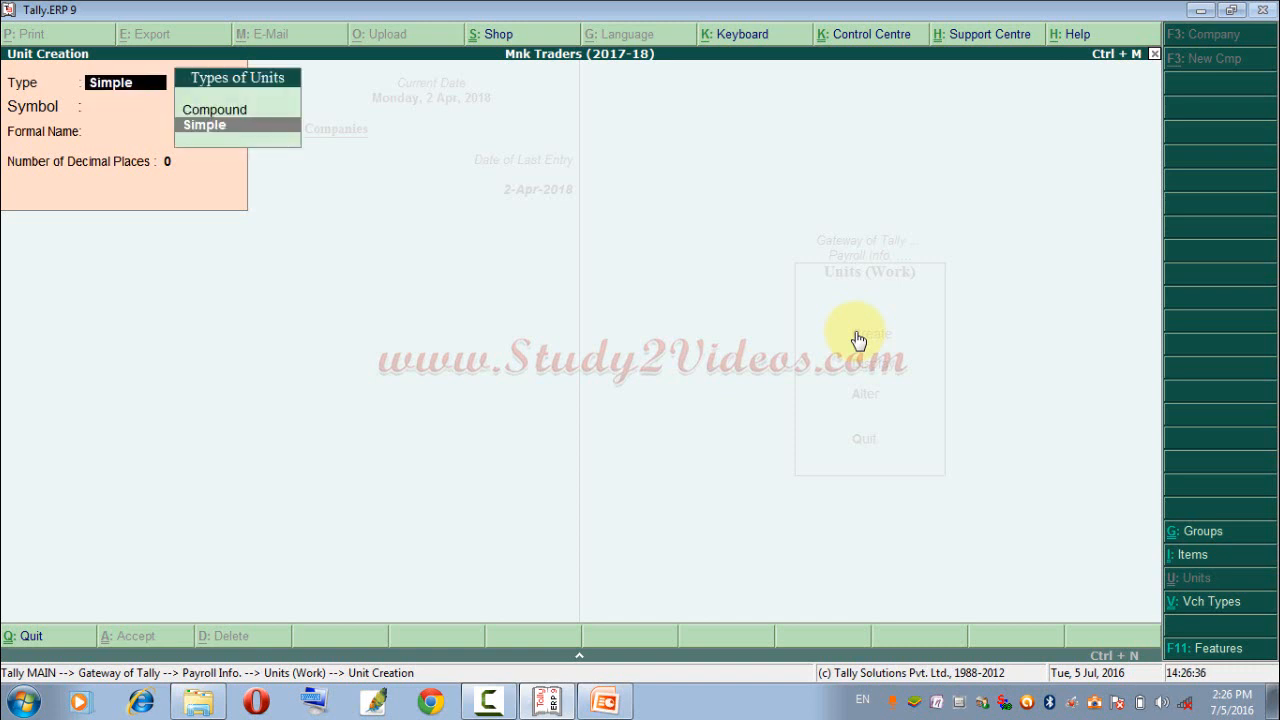
key("Up")
key("Down")
key("Up")
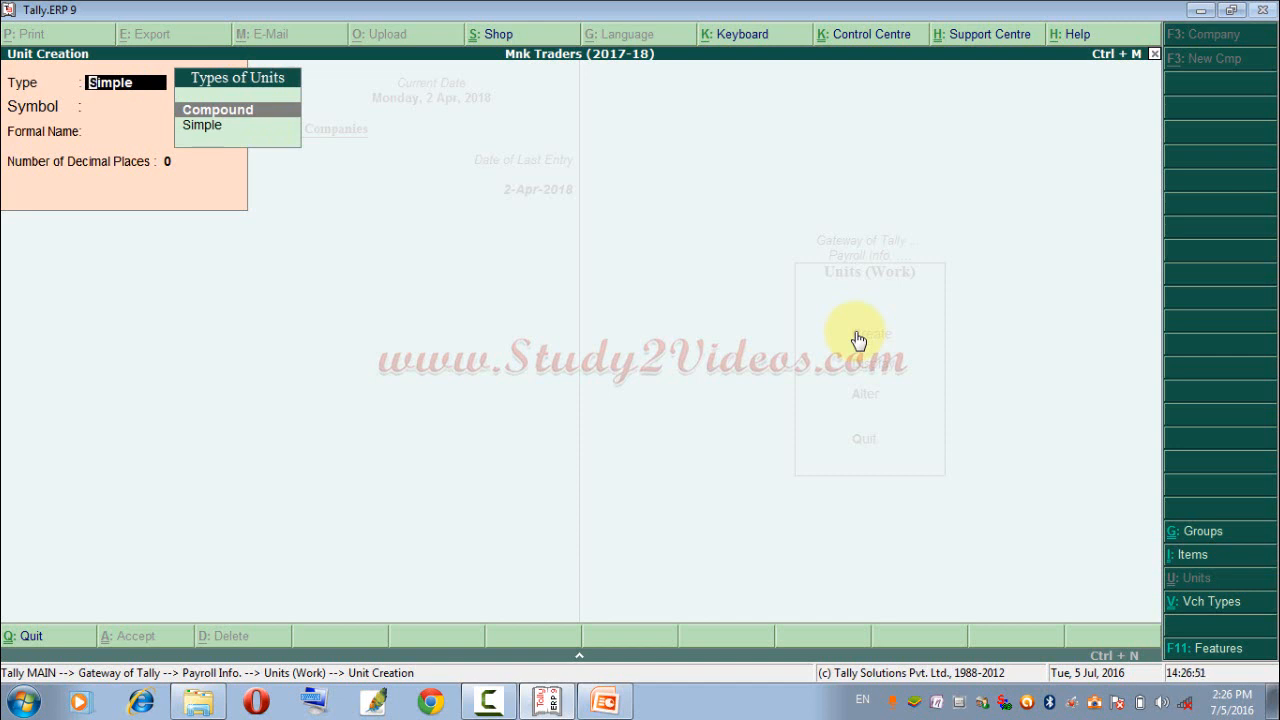
key("Return")
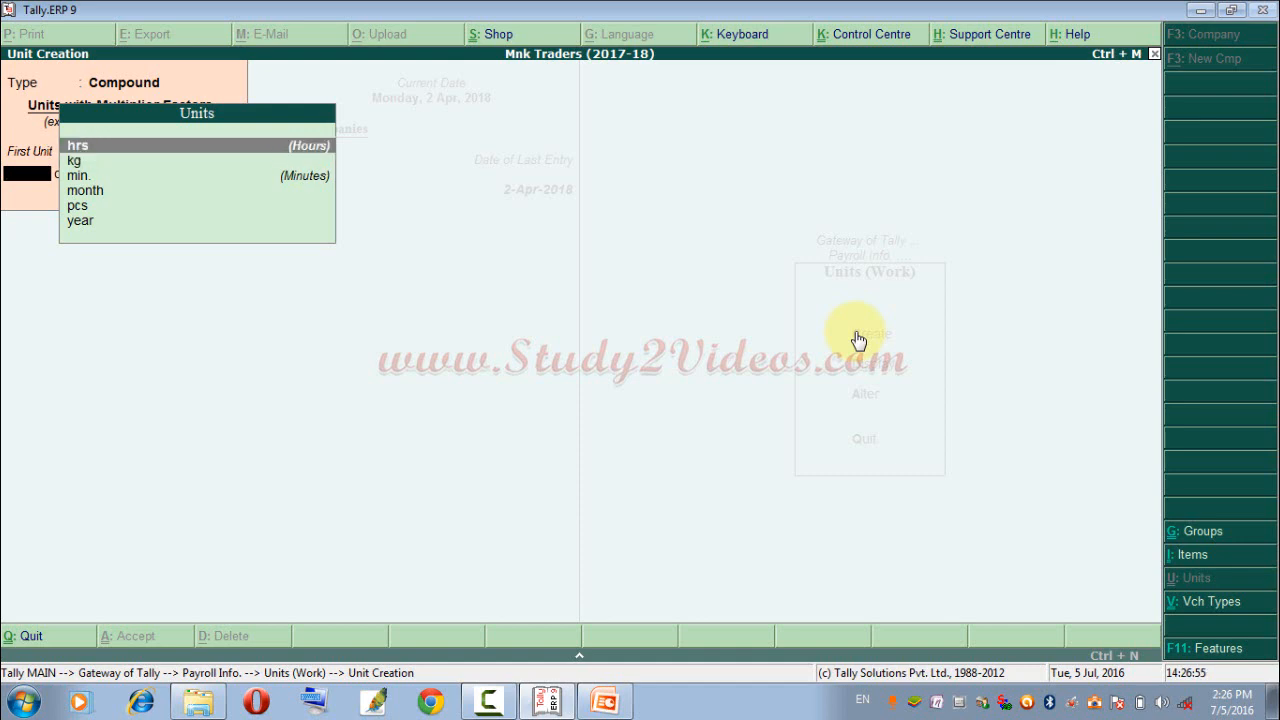
key("Return")
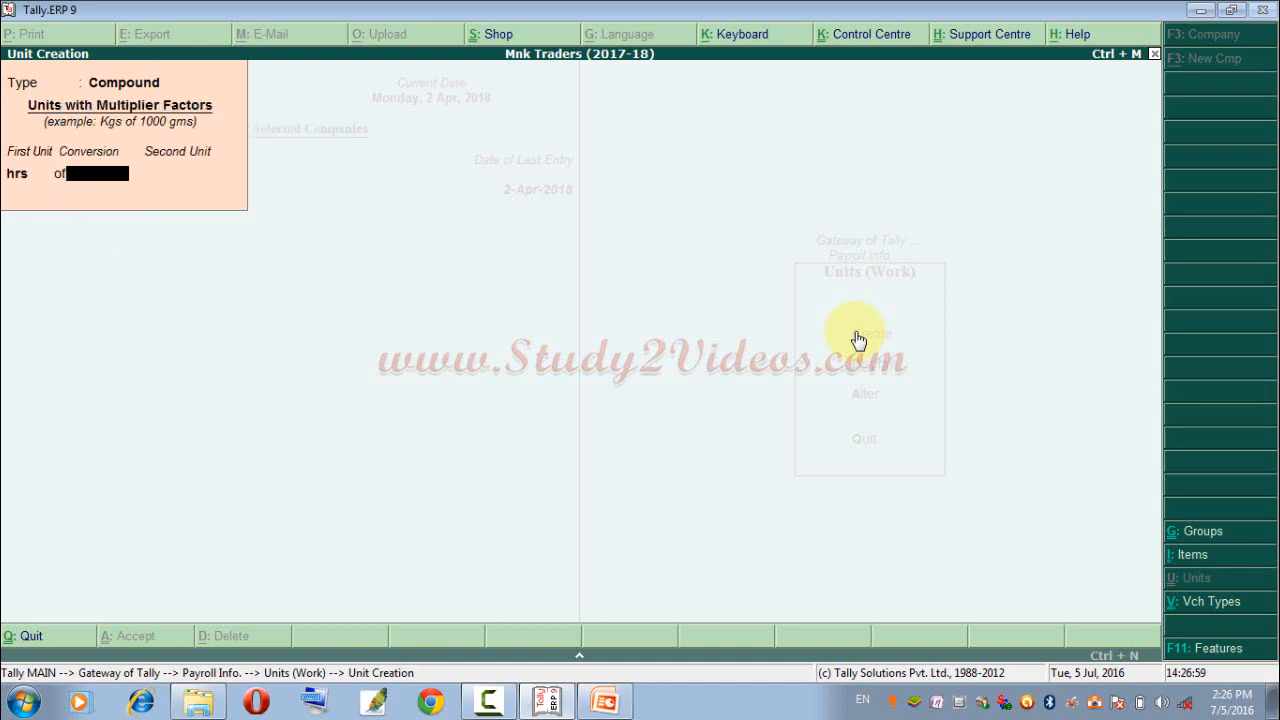
type("60")
key("Return")
key("Down")
key("Return")
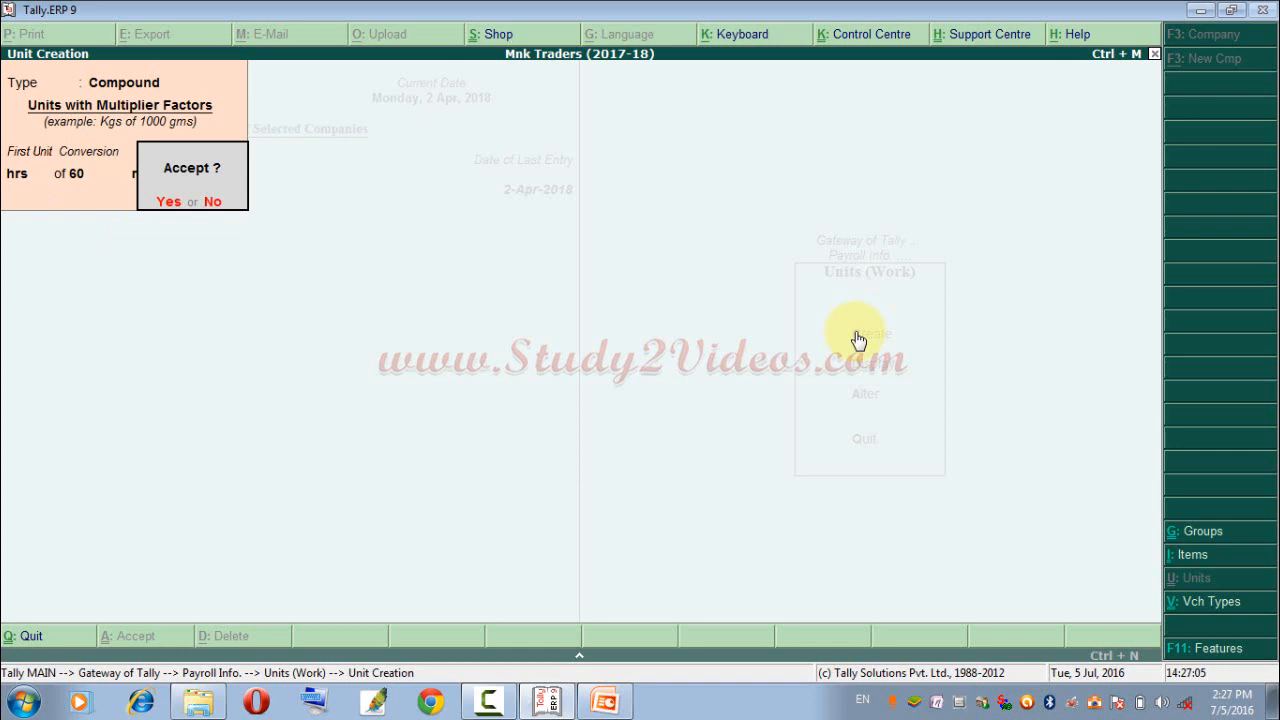
key("n")
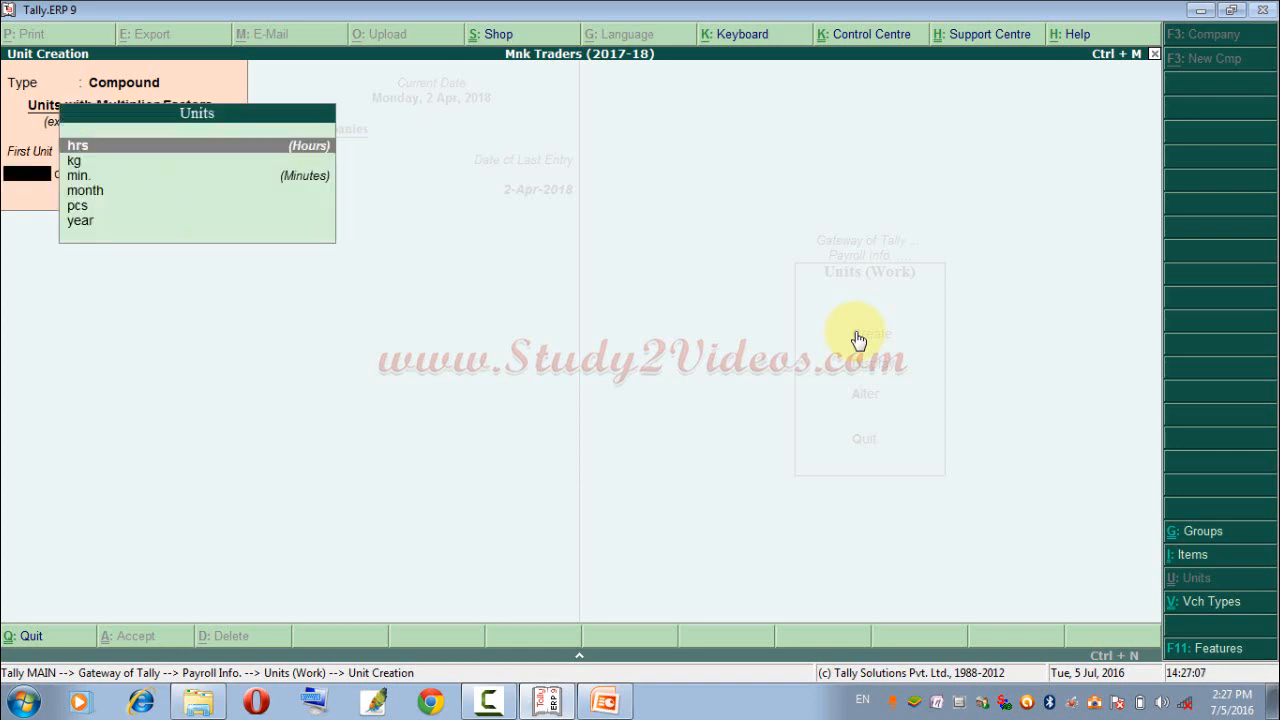
key("Escape")
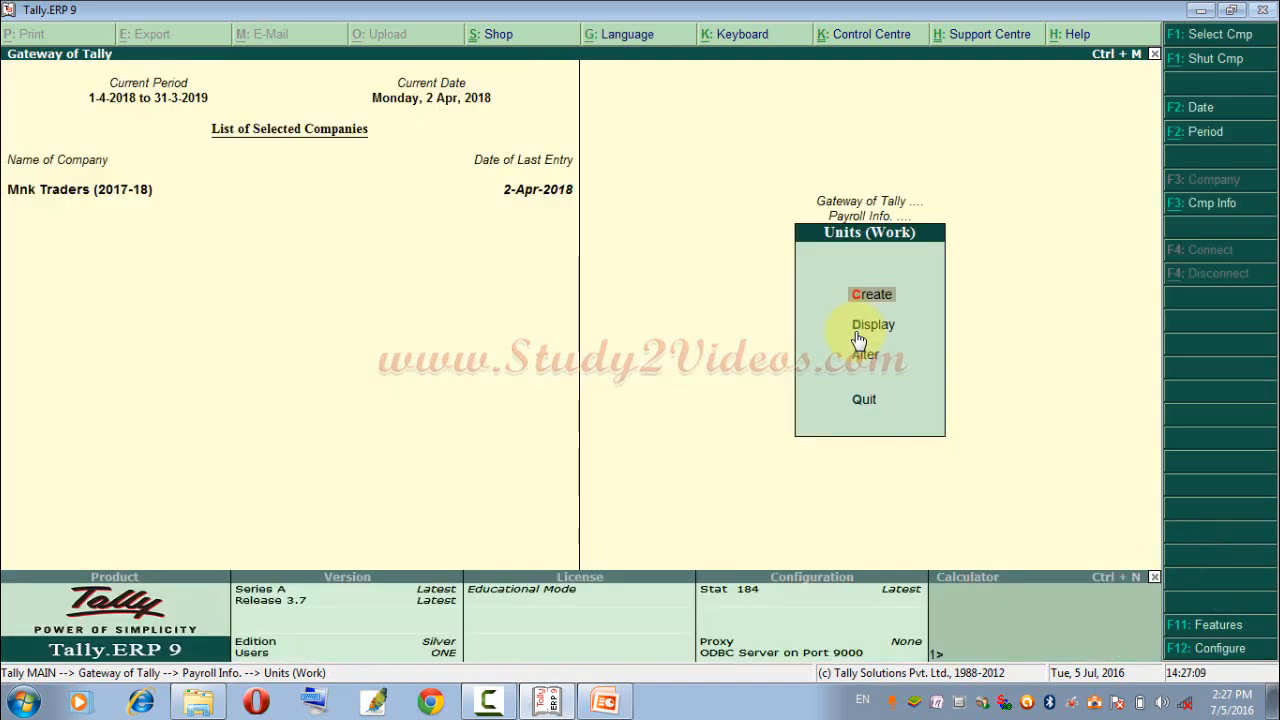
key("Escape")
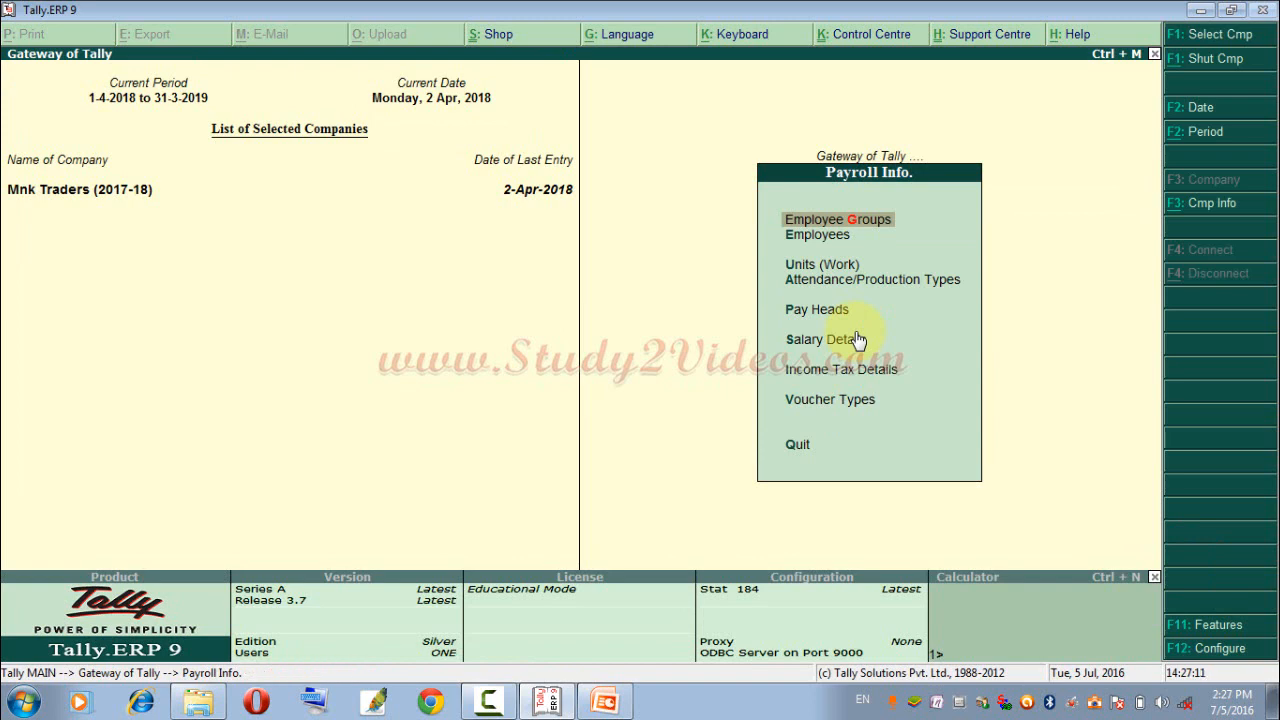
Create the attendance type Present under Primary, using Attendance / Leave with Pay and the period type Days.
key("Down")
key("Down")
key("Down")
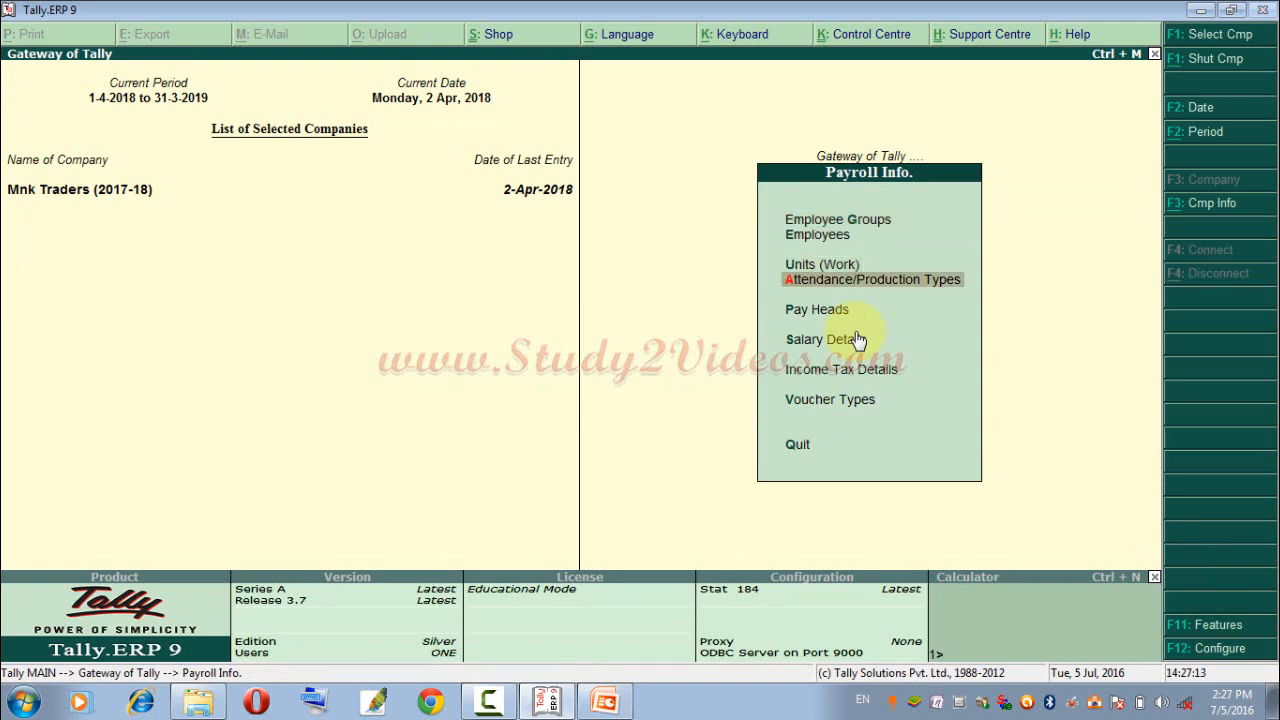
key("Return")
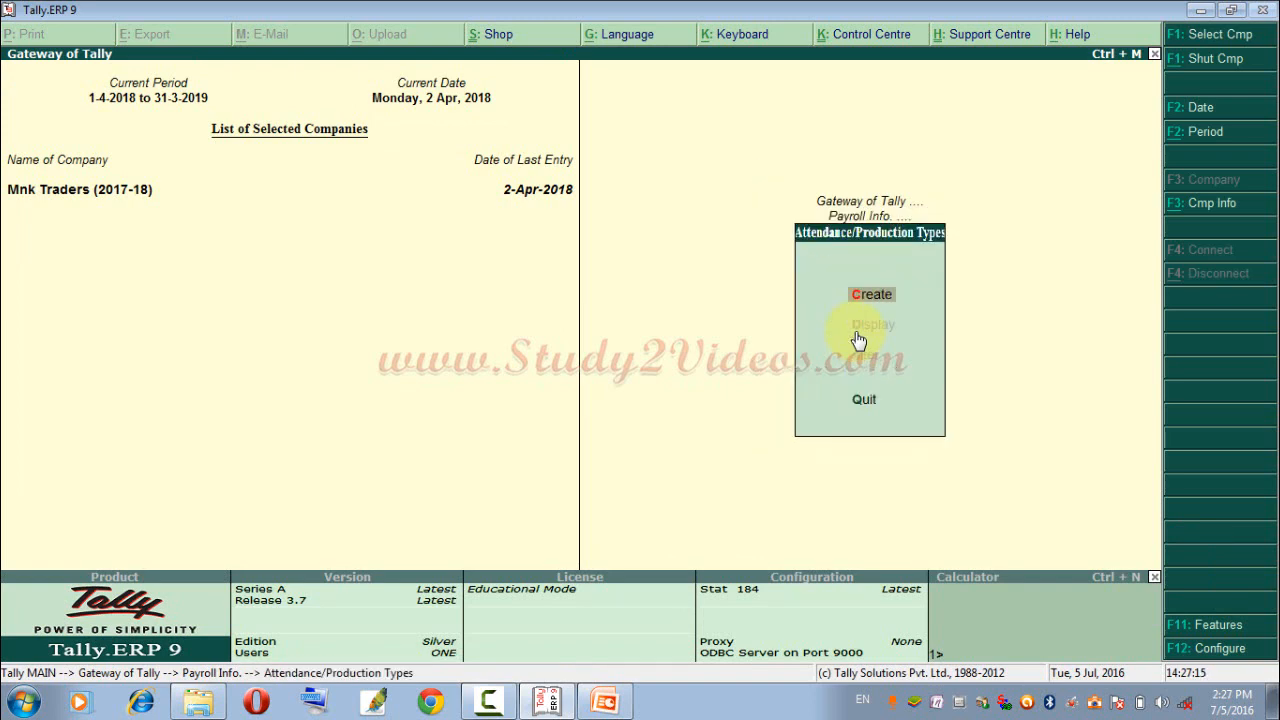
key("Return")
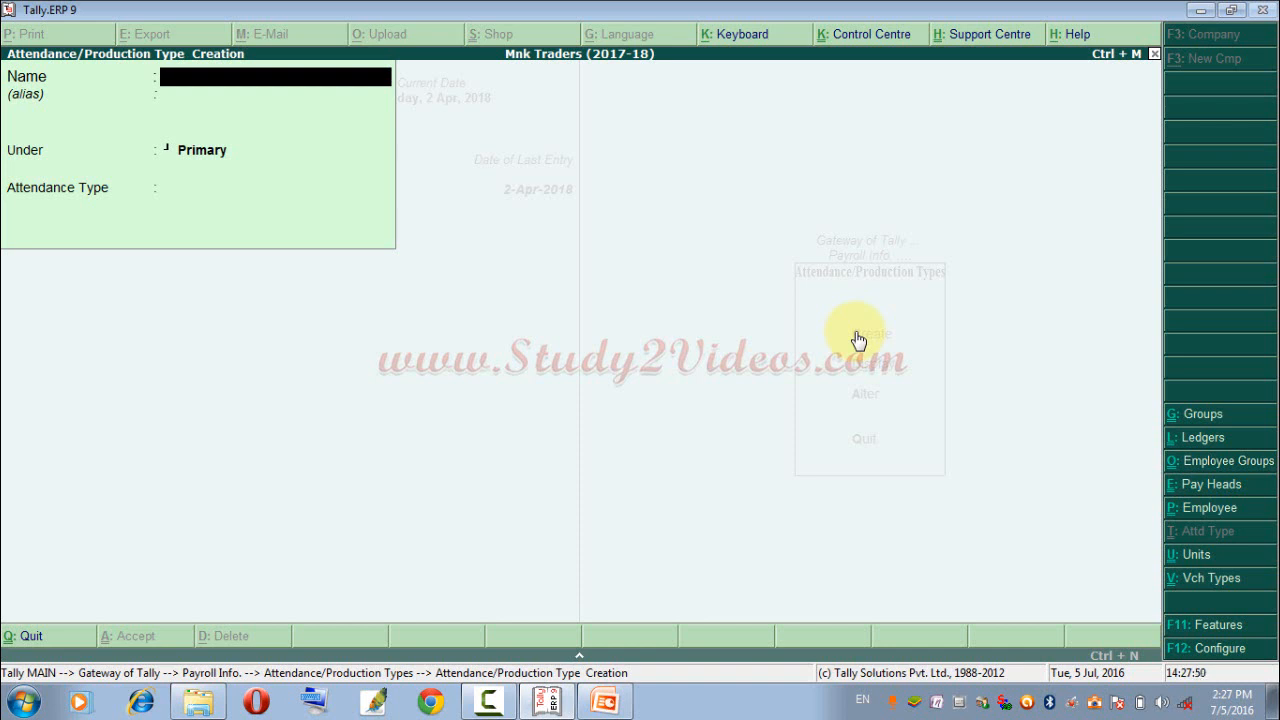
type("Present")
key("Return")
key("Return")
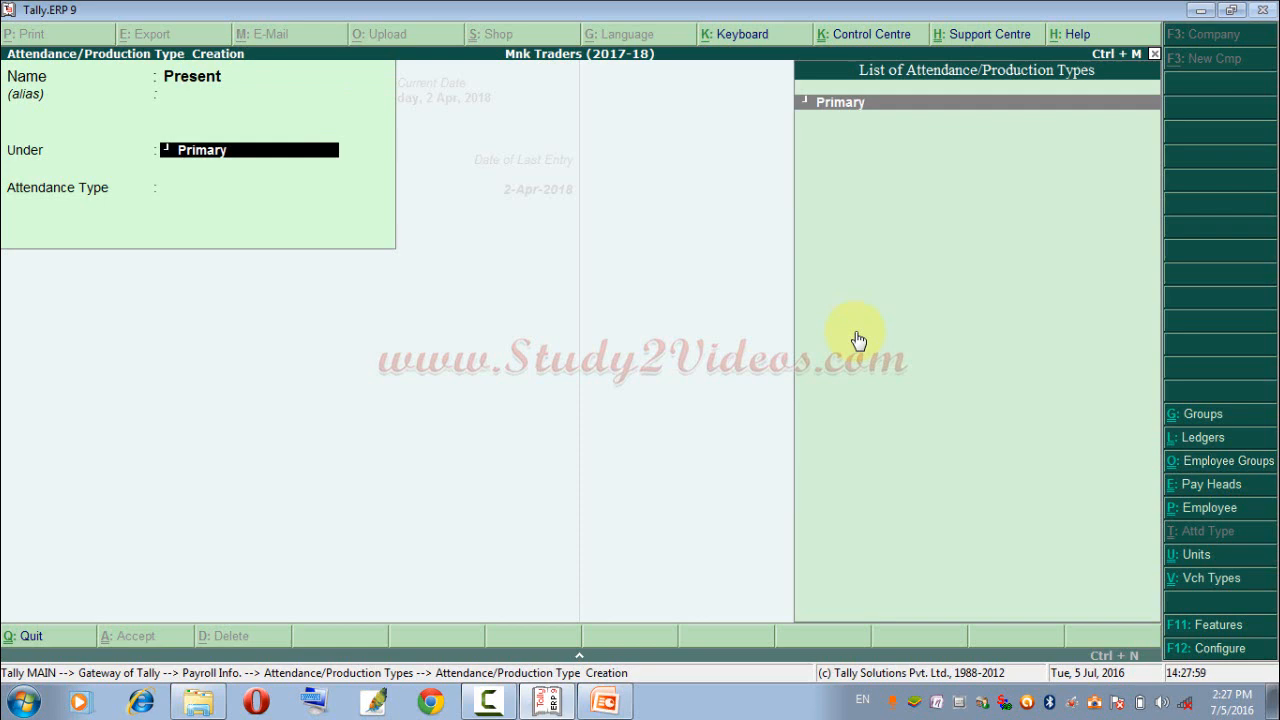
key("Return")
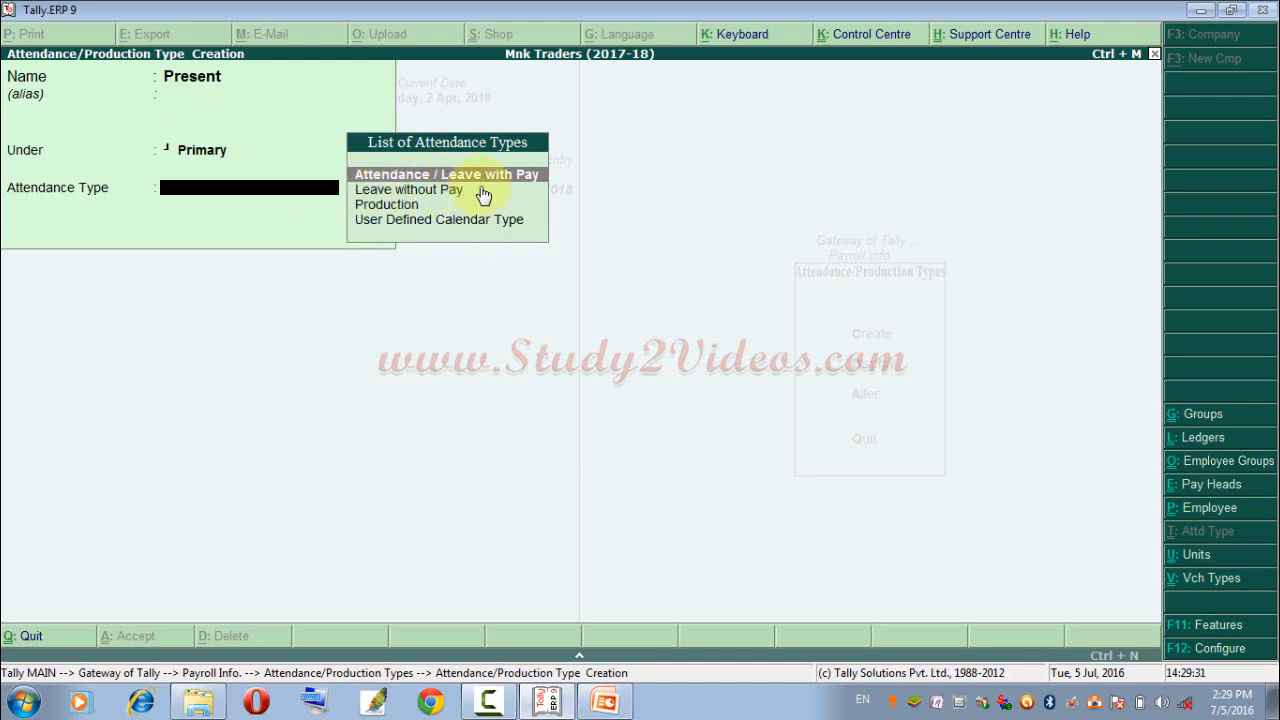
key("Return")
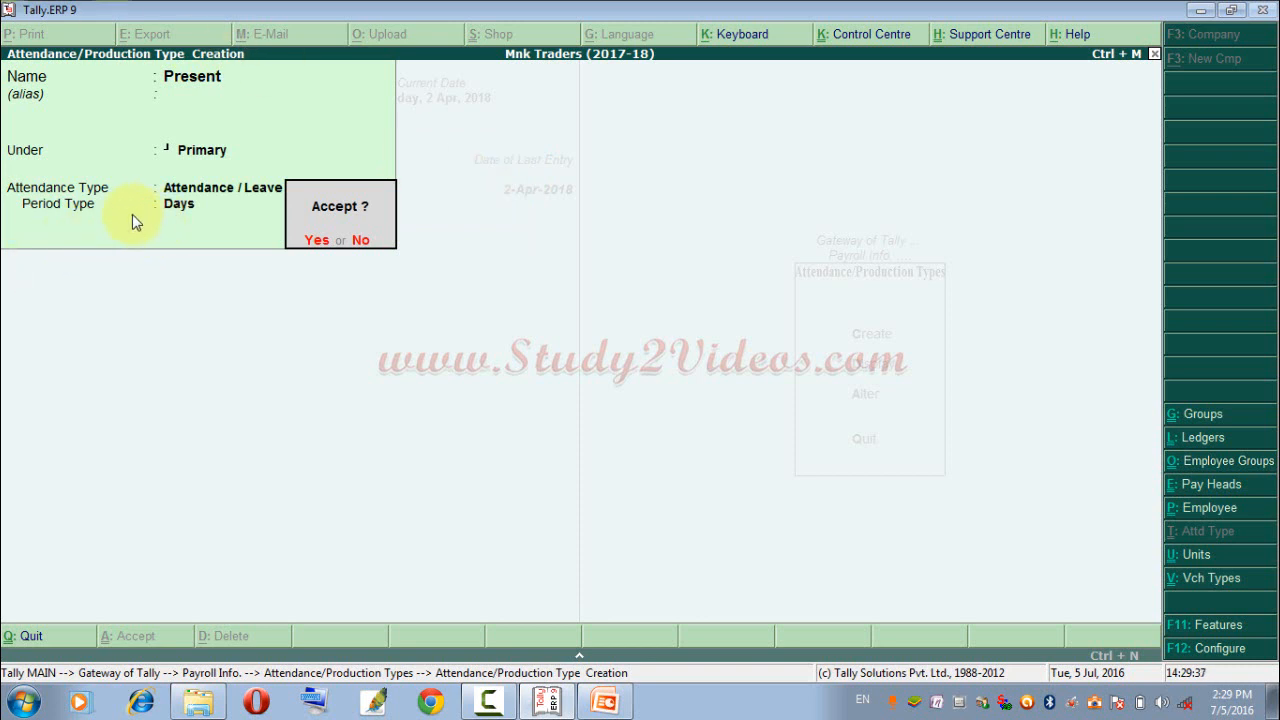
key("Return")
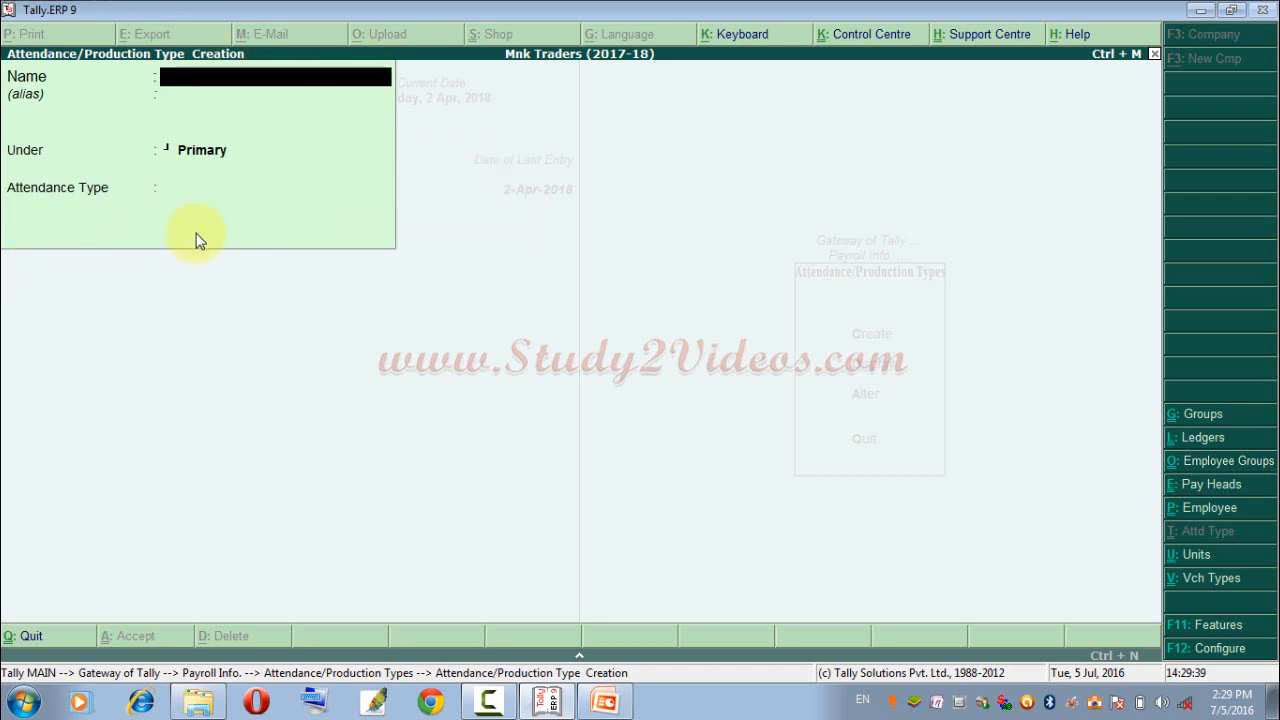
Create the attendance type Absent under Primary, using Leave without Pay and the period type Days.
type("Absent")
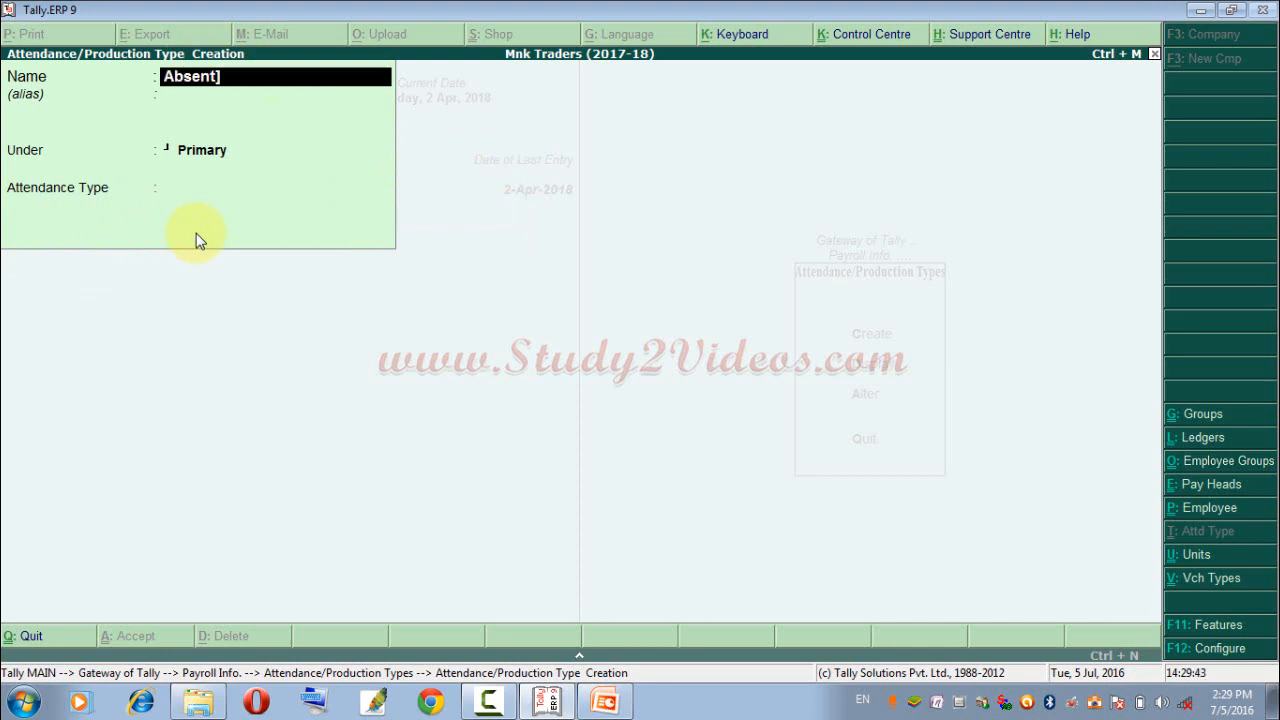
key("Return")
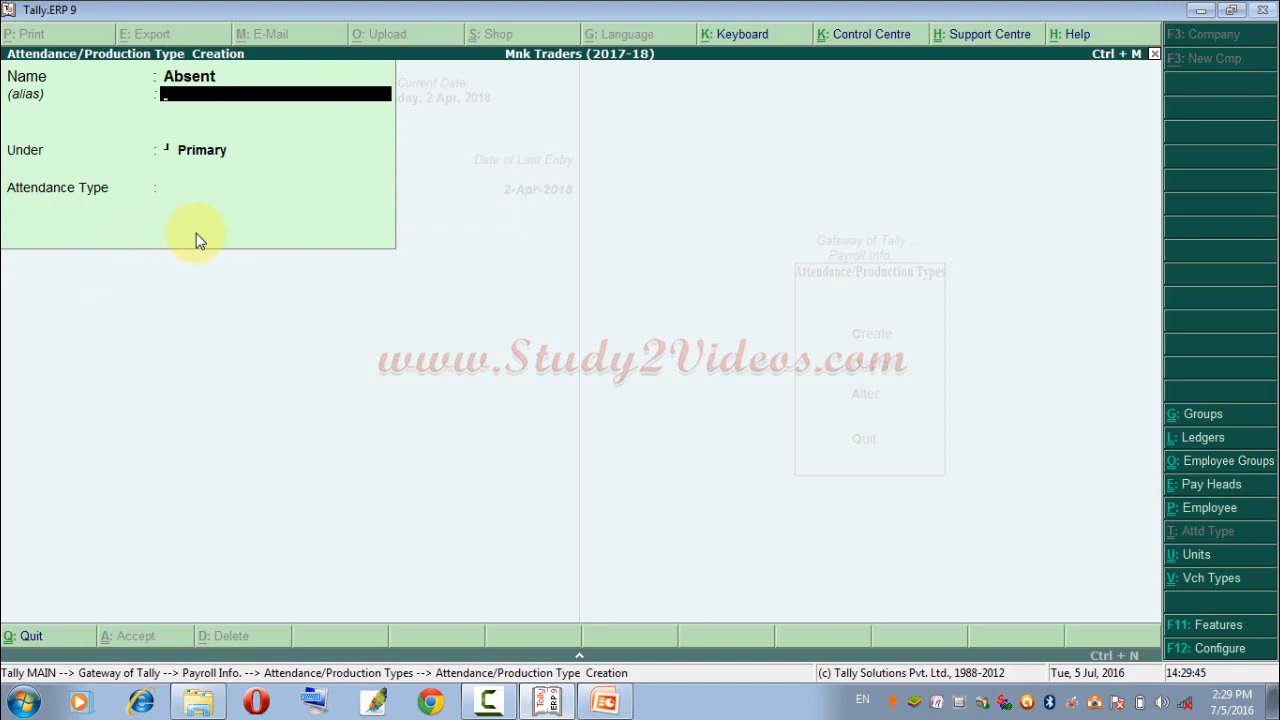
key("Return")
key("Return")
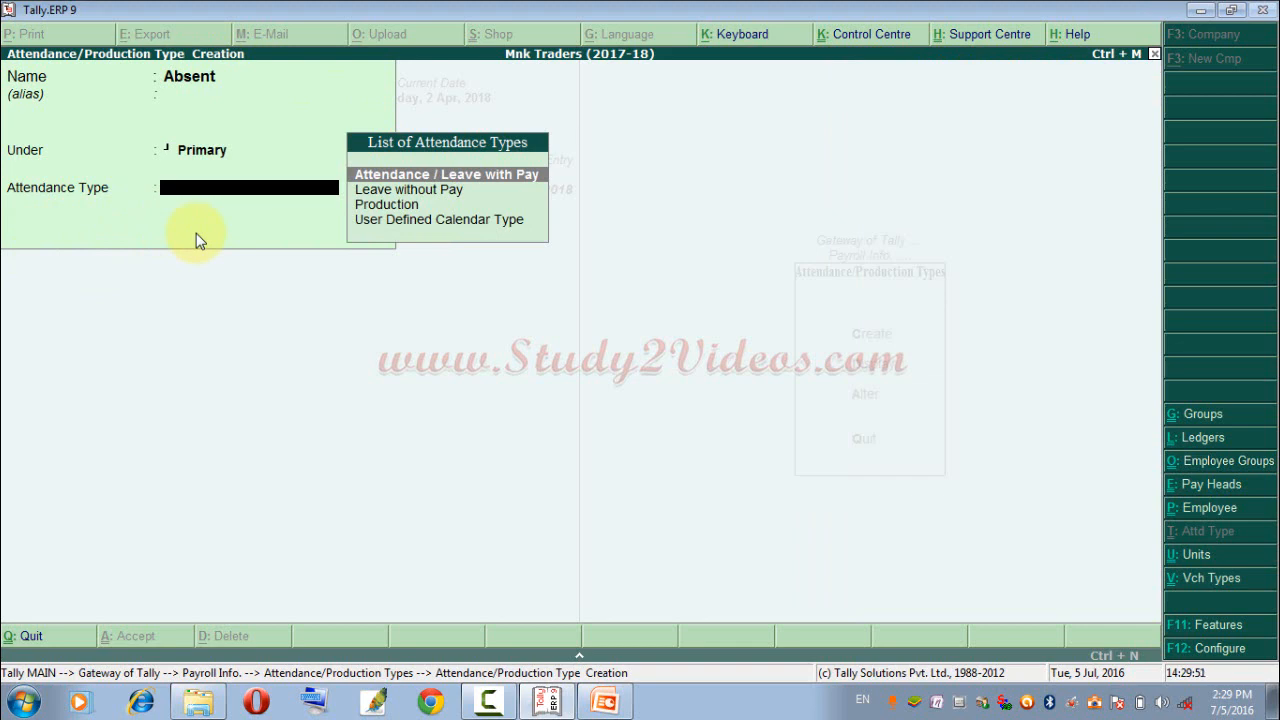
key("Down")
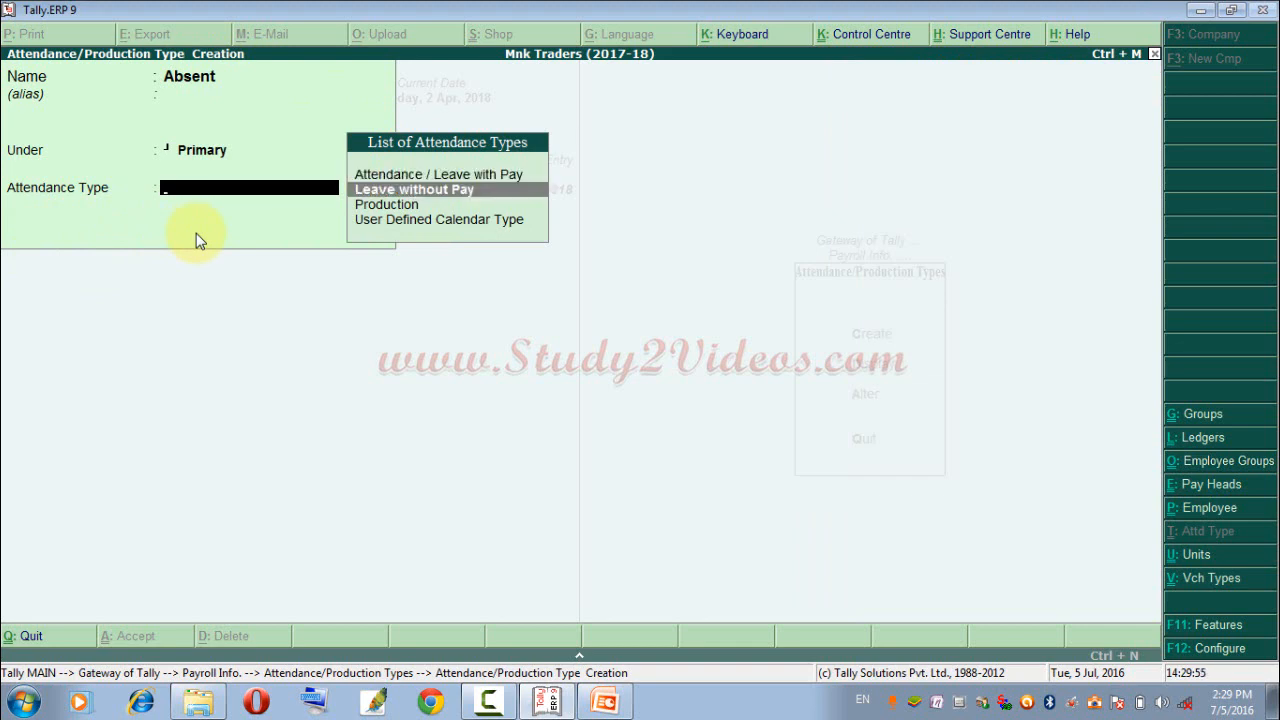
key("Return")
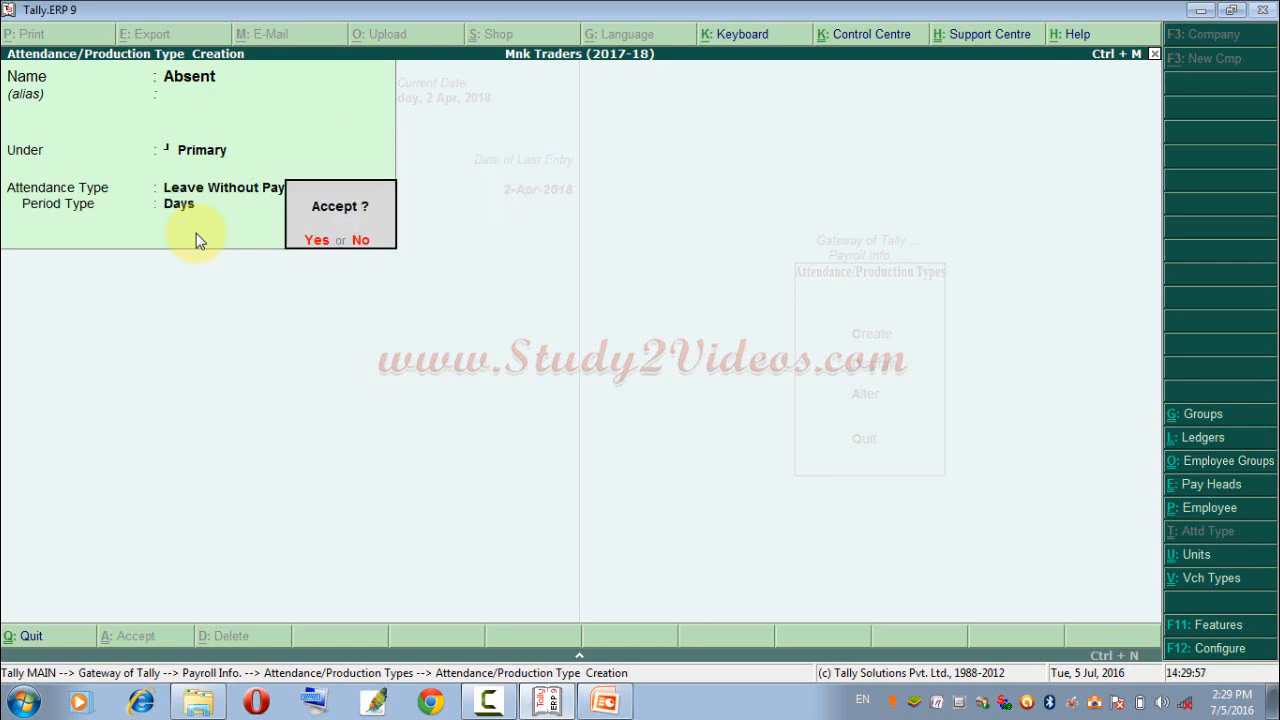
key("Return")
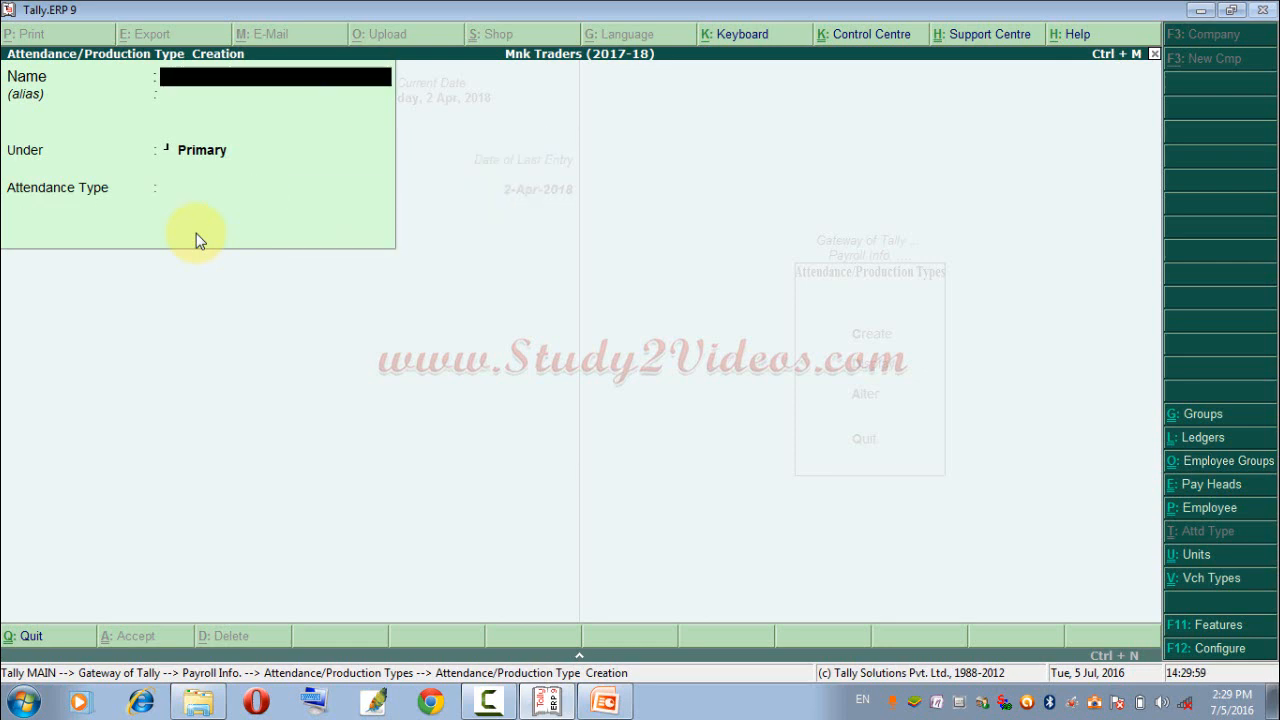
Create the attendance type Sick Leave under Primary, using Attendance / Leave with Pay and the period type Days.
type("Sick Lie")
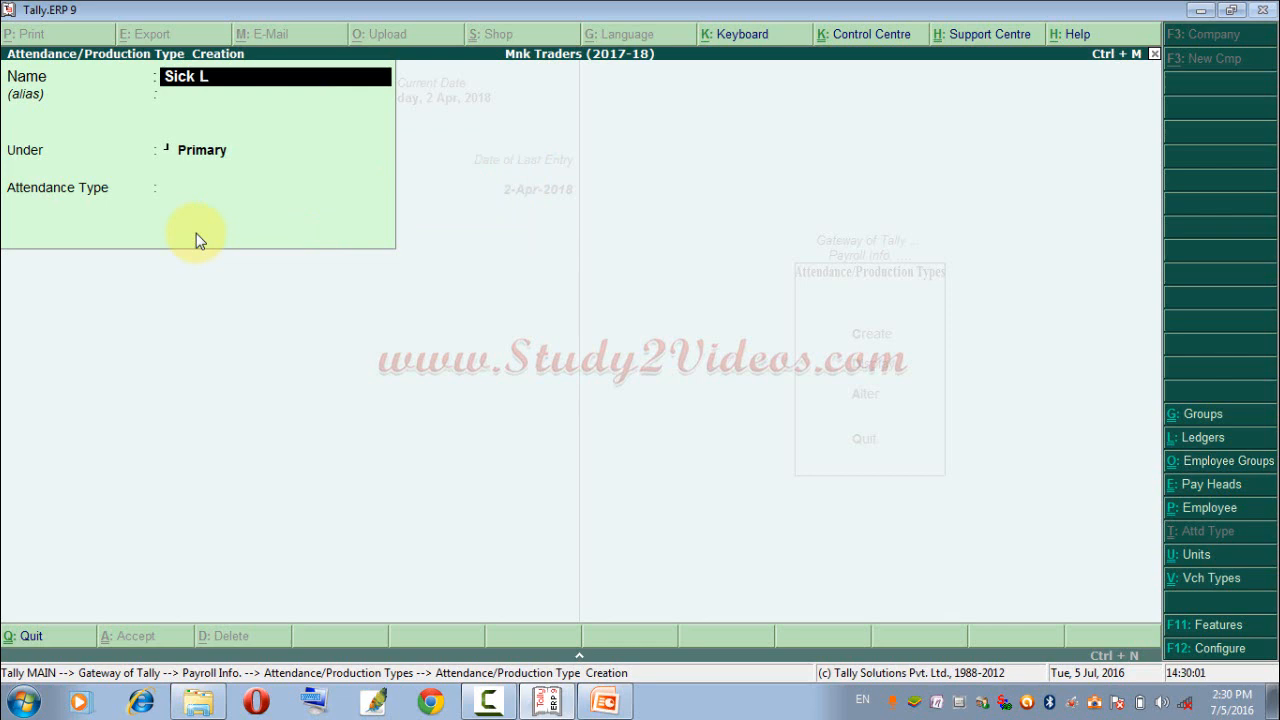
key("BackSpace")
key("BackSpace")
type("eave")
key("Return")
key("Return")
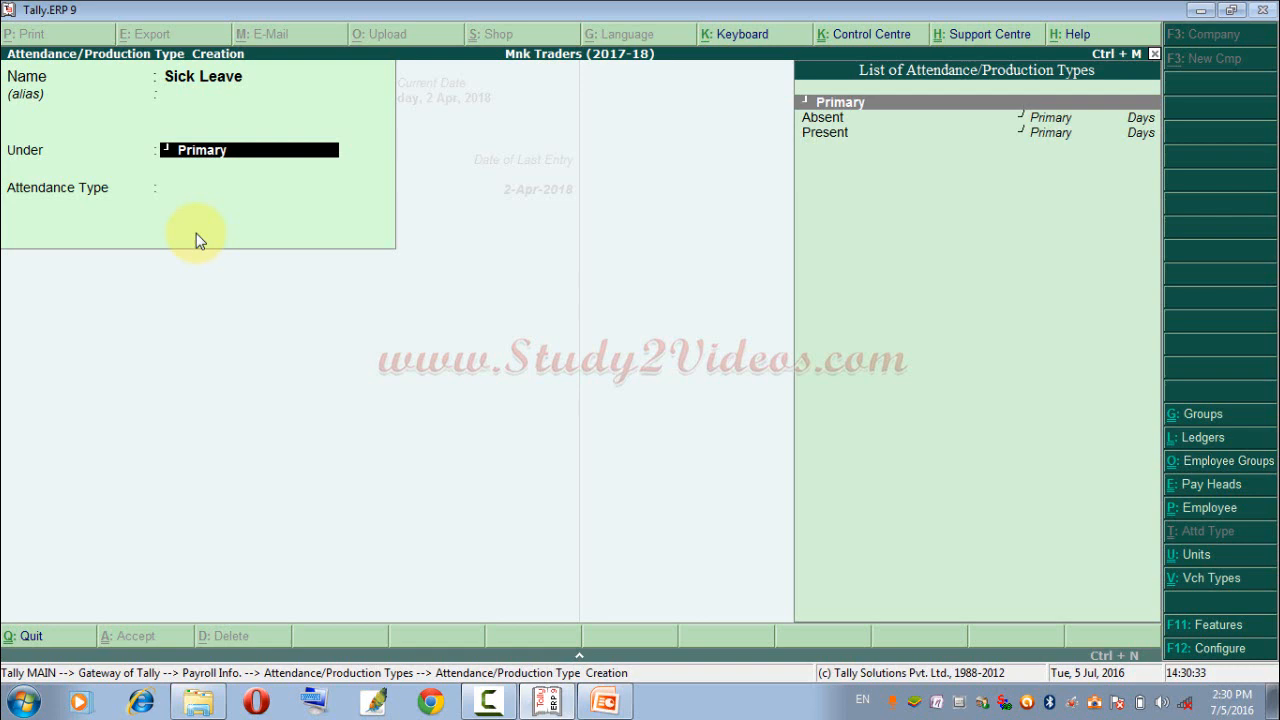
key("Return")
key("BackSpace")
key("Return")
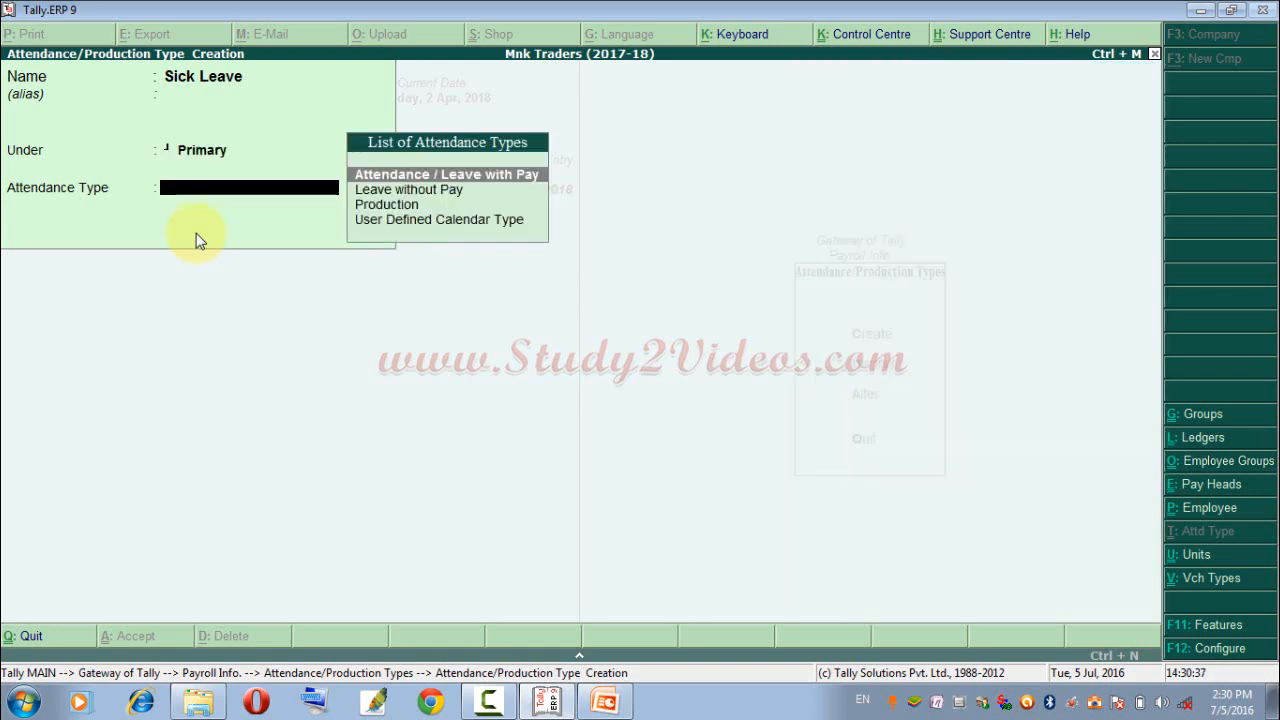
key("Down")
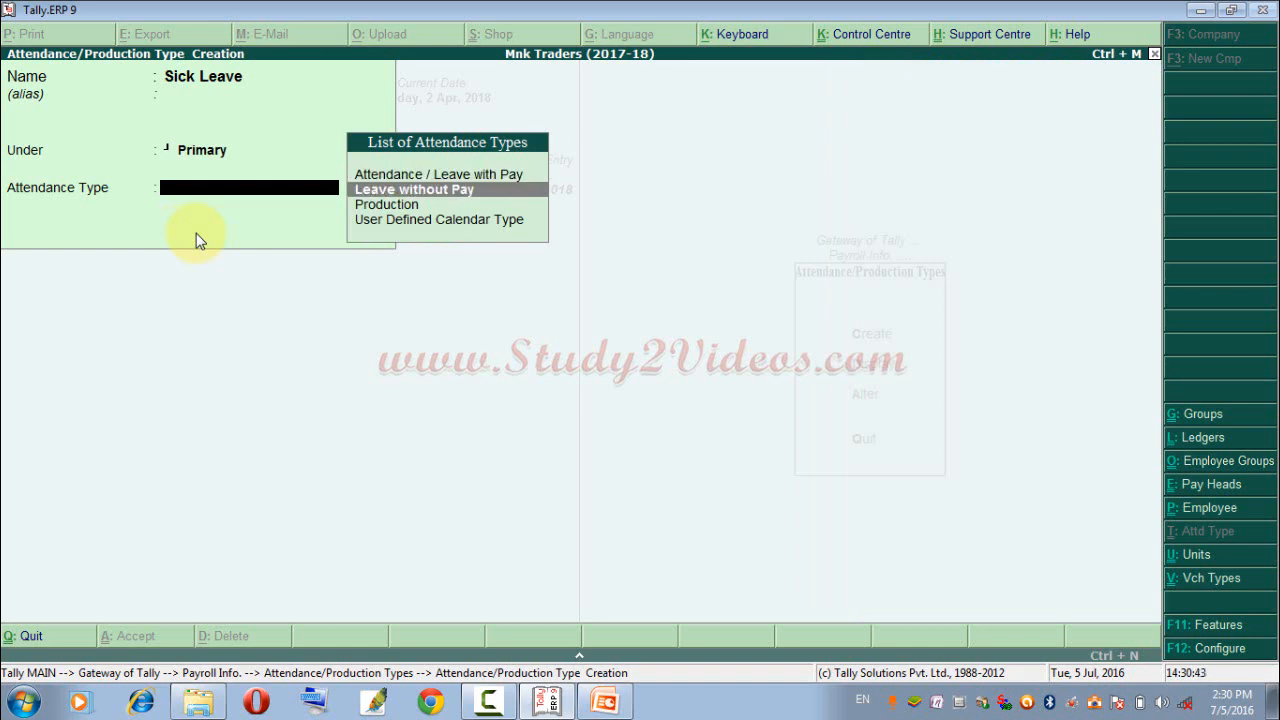
key("Up")
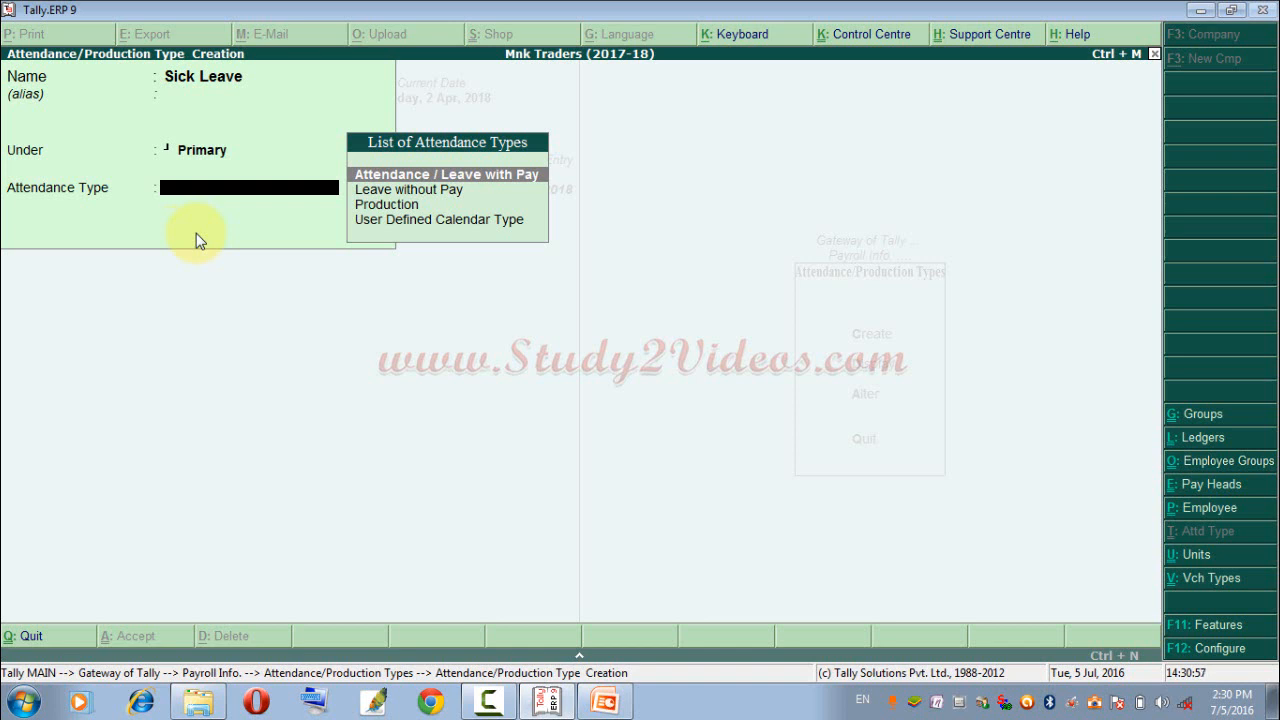
key("Return")
key("Return")
key("Return")
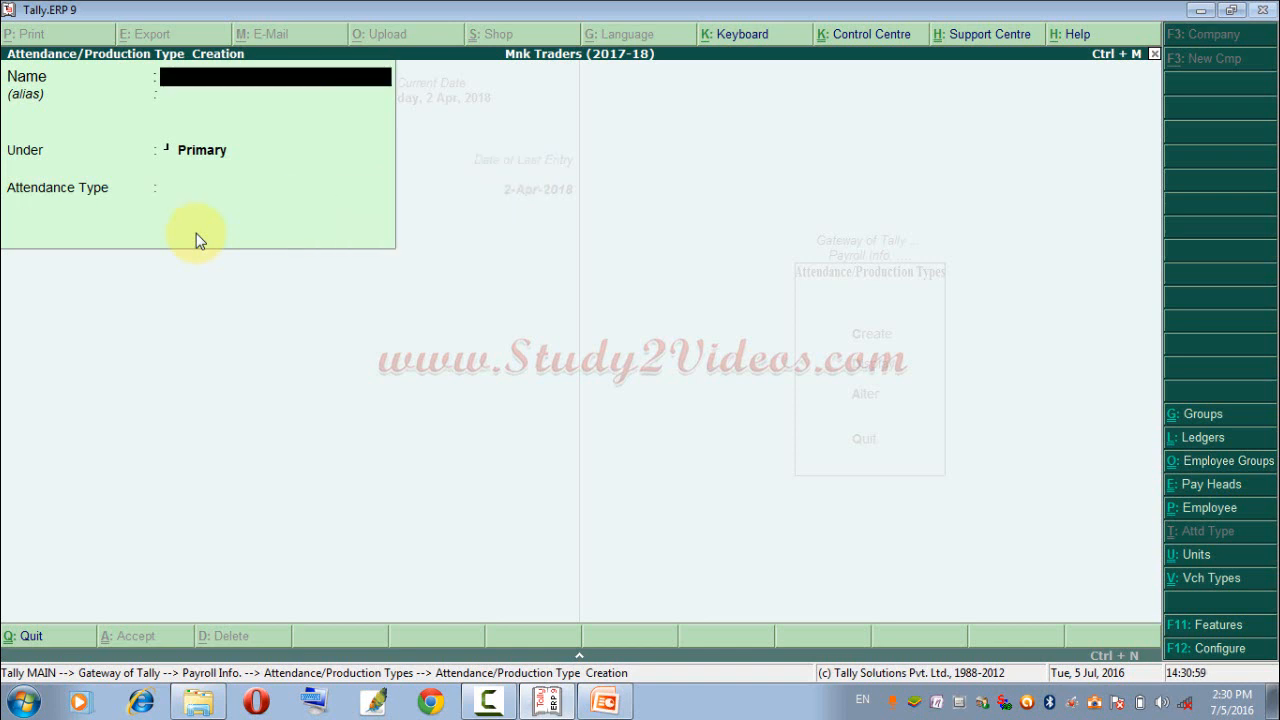
Create the attendance type Sick Leave W/o Pay under Primary, using Leave without Pay and the period type Days.
type("L")
key("BackSpace")
type("Sick Leavew")
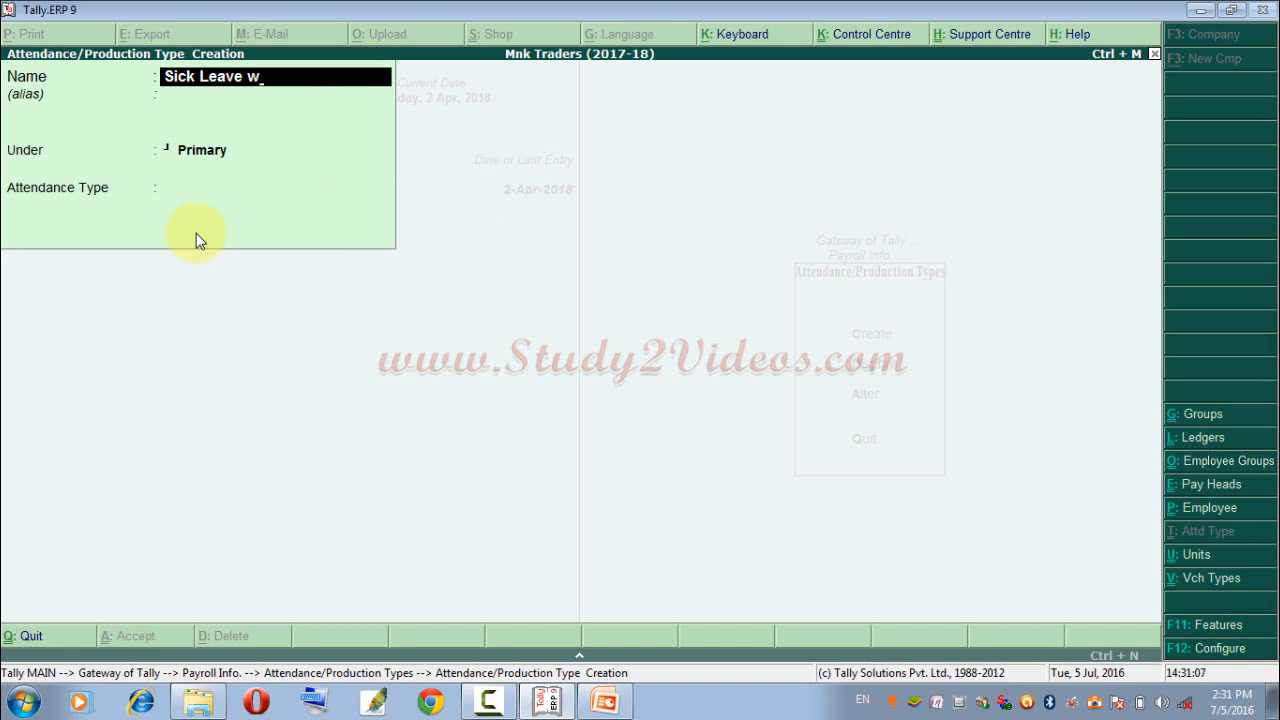
type("/o Pay")
key("Return")
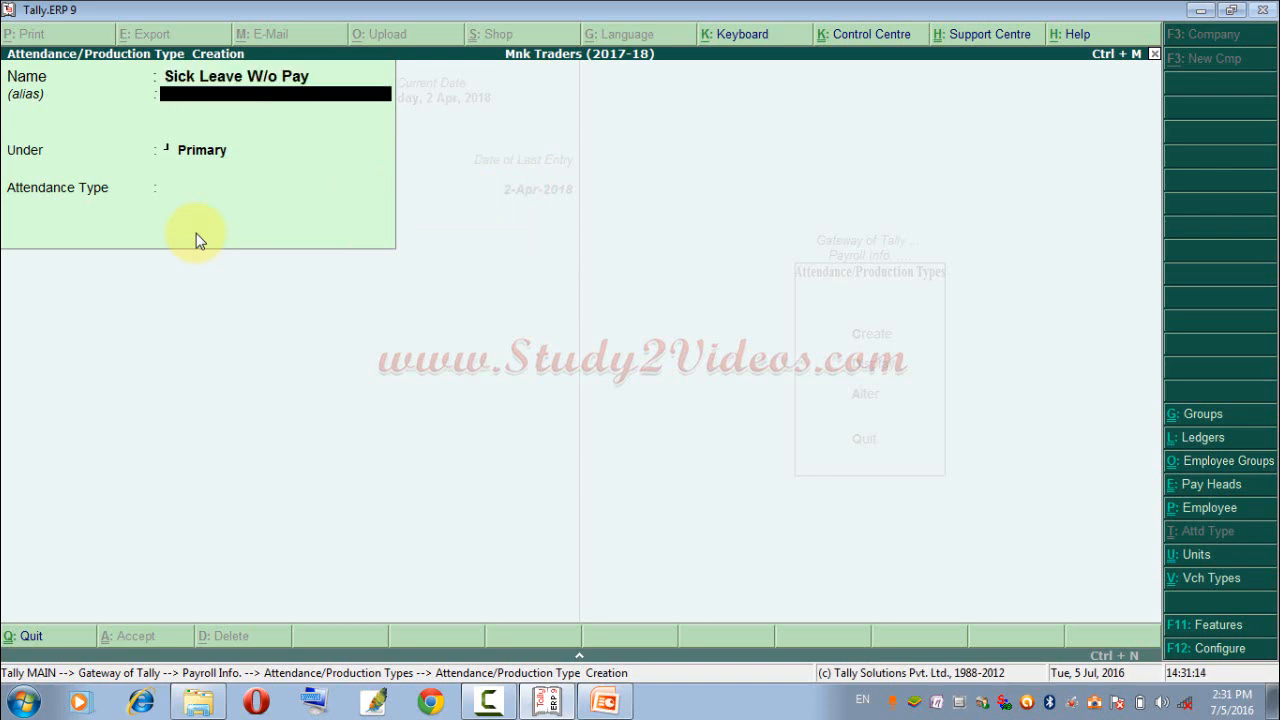
key("Return")
key("Return")
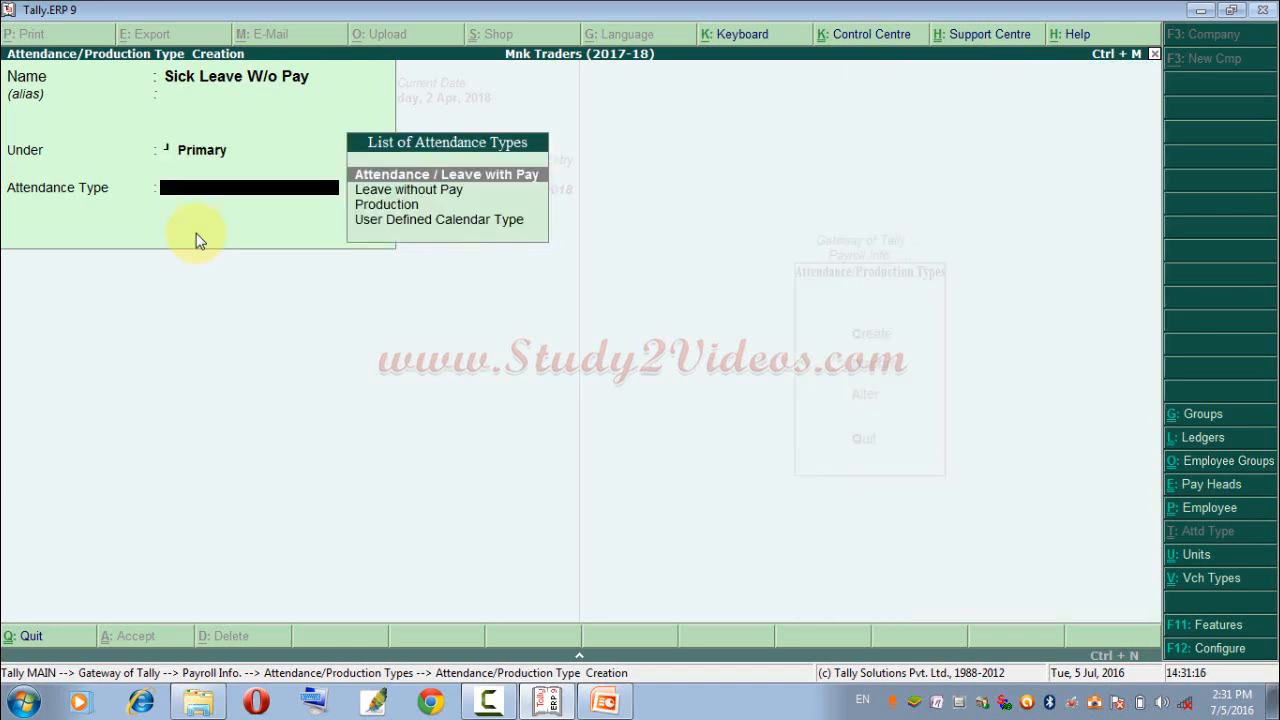
key("Down")
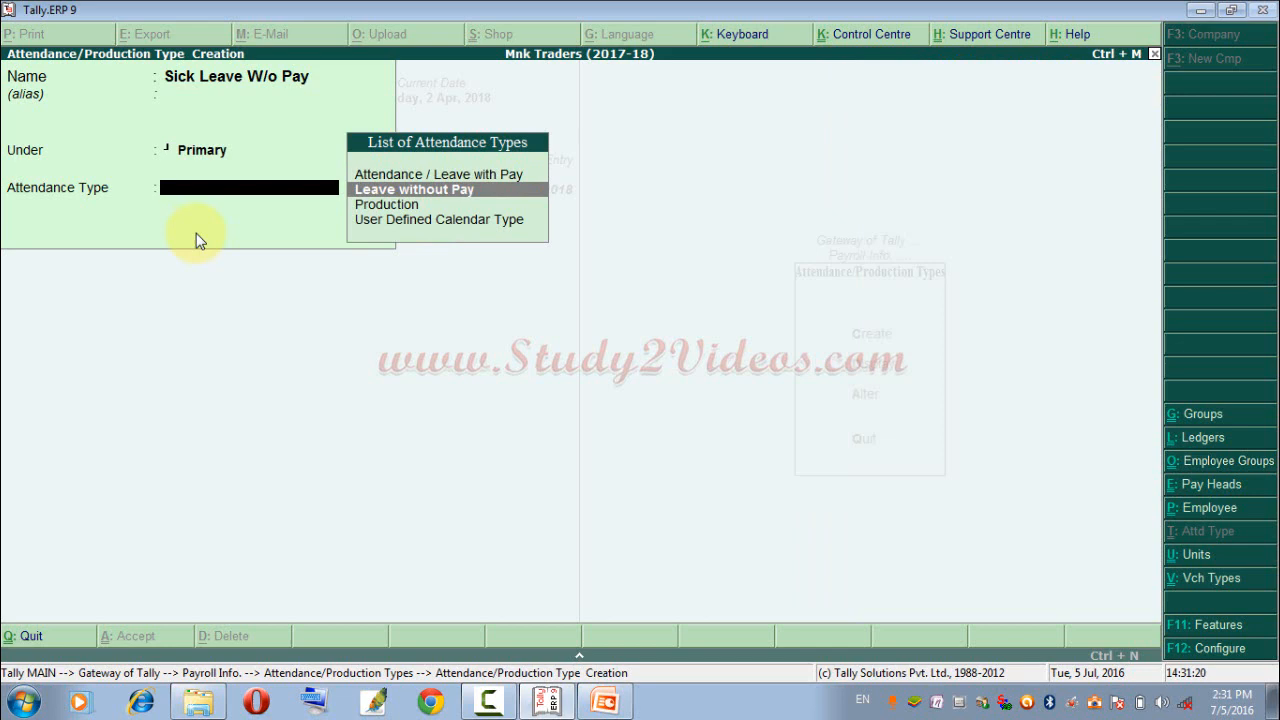
key("Return")
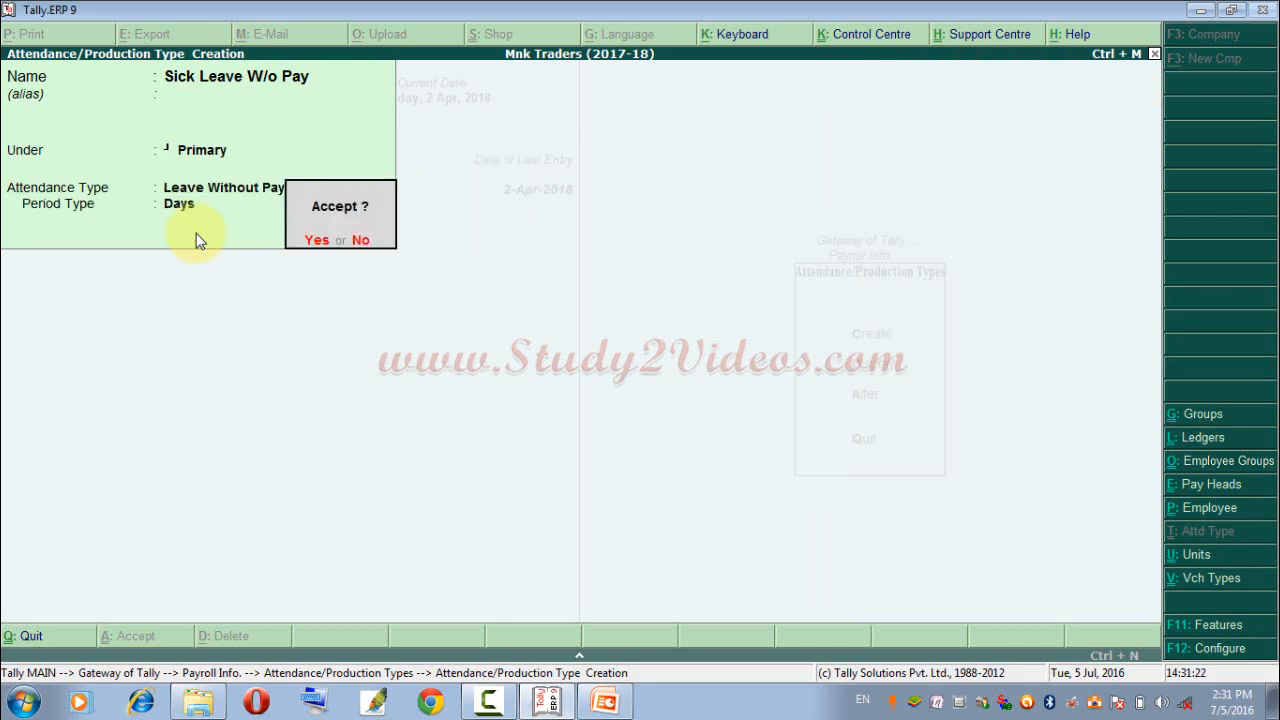
key("Return")
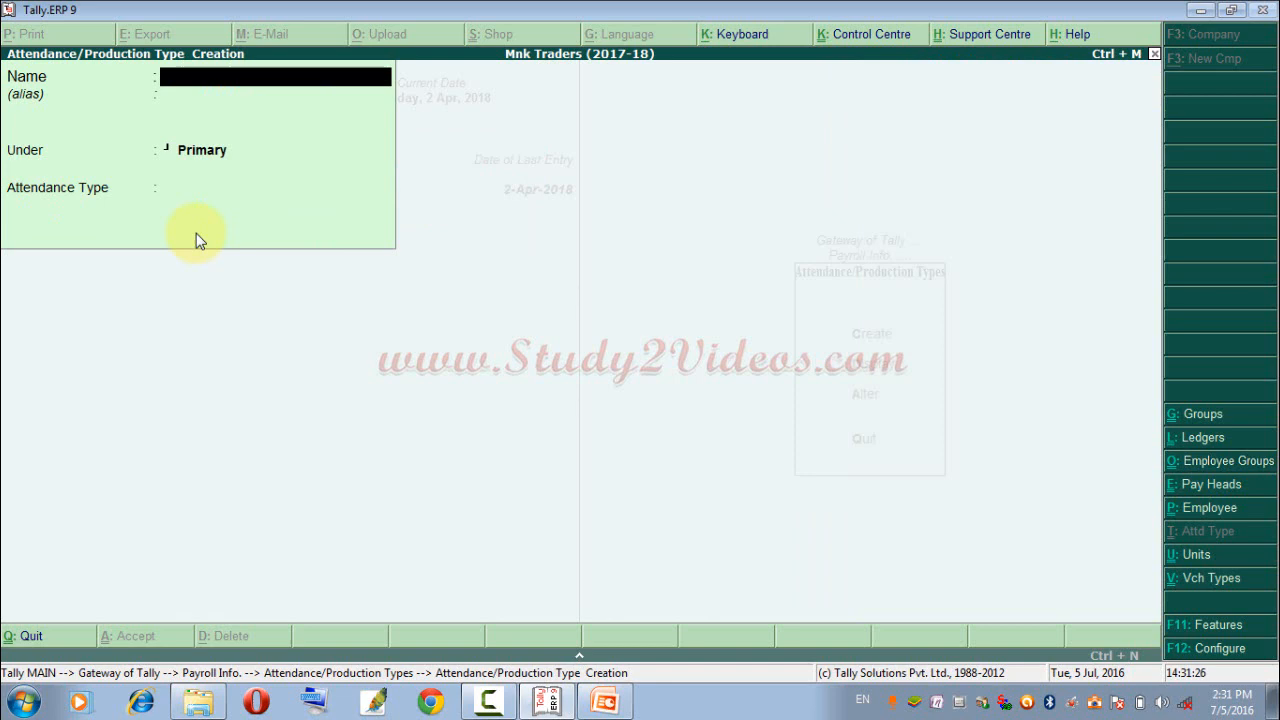
Create the attendance type Overtime under Primary, using Production with the unit hrs of 60 min., and minimize the window.
type("Overtime")
key("Return")
key("Return")
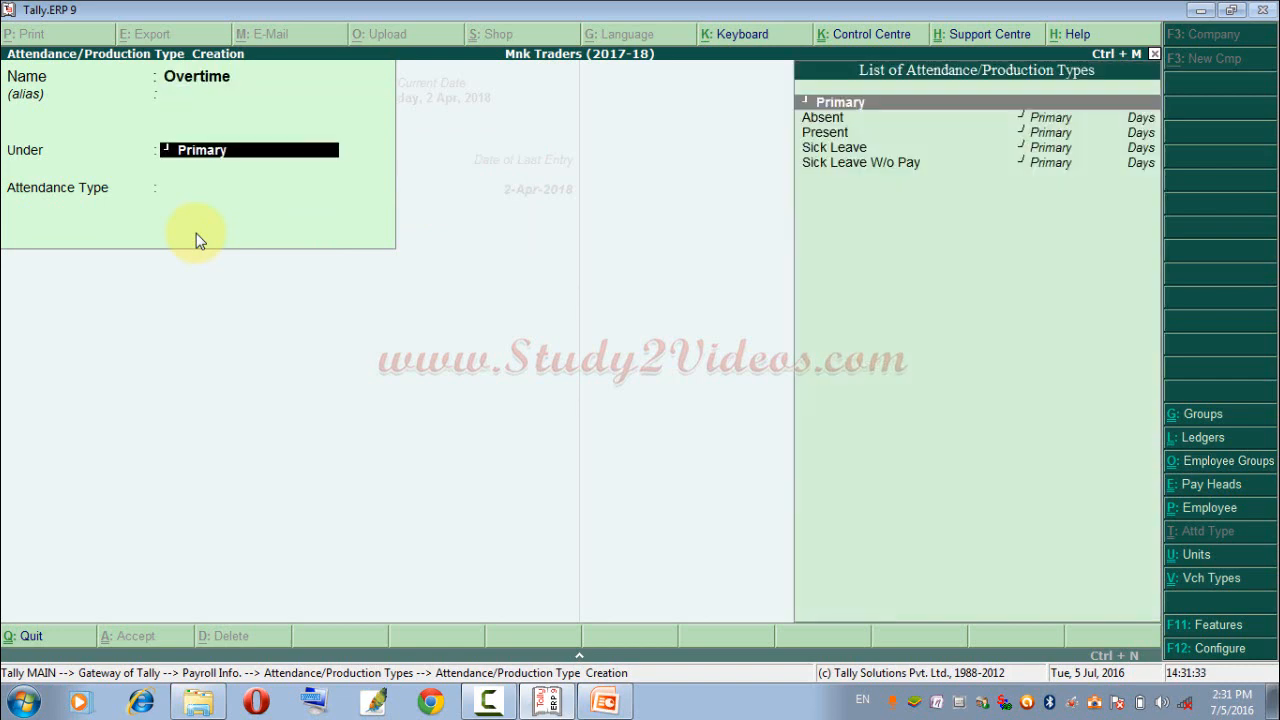
key("Return")
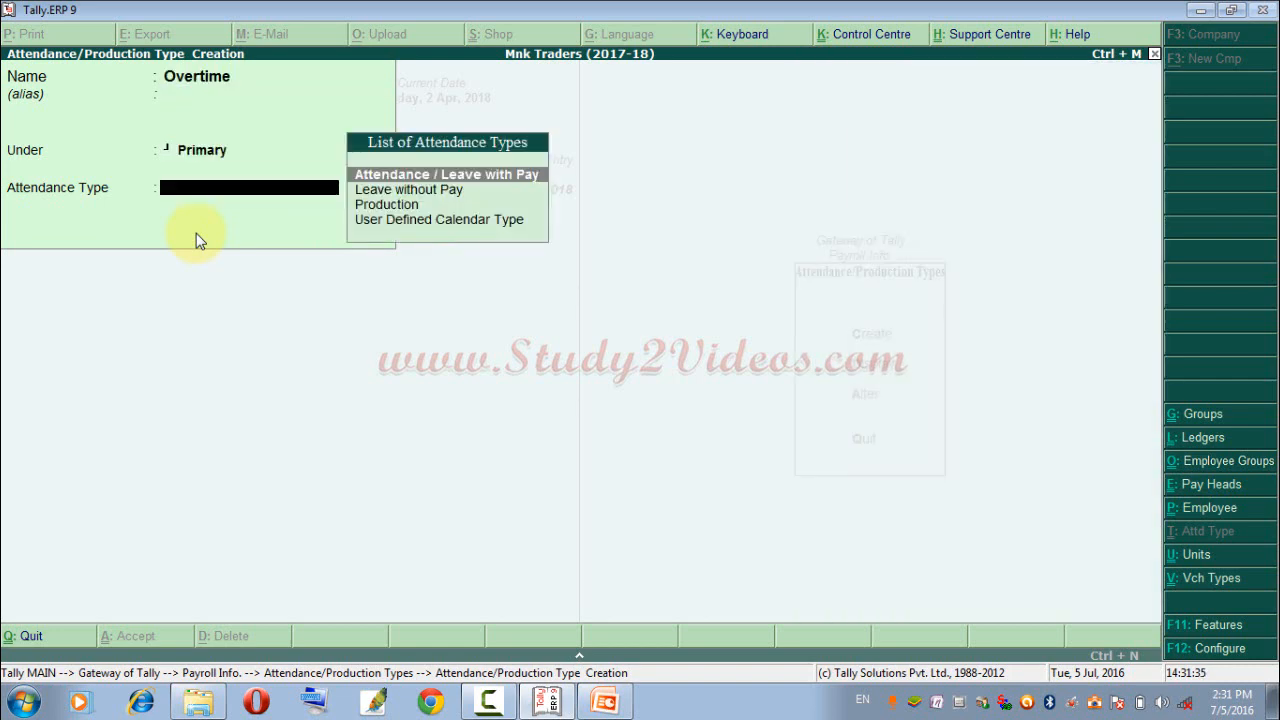
key("Down")
key("Down")
key("Return")
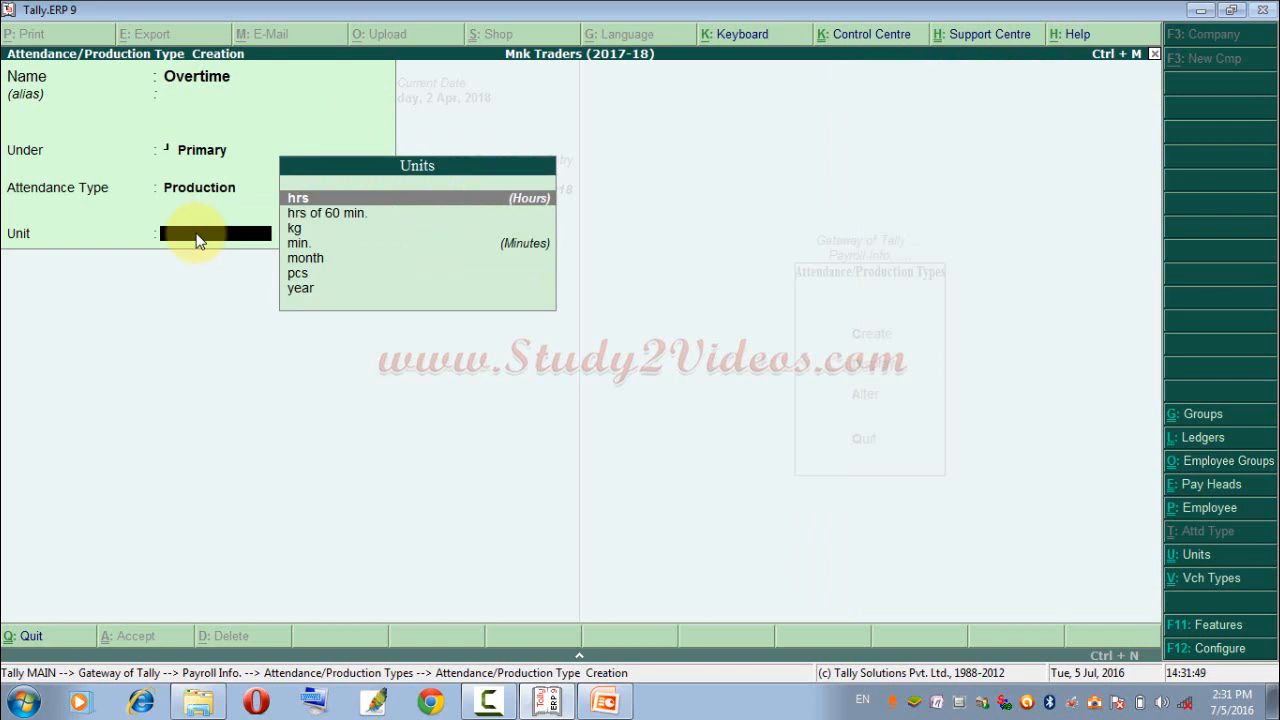
key("Down")
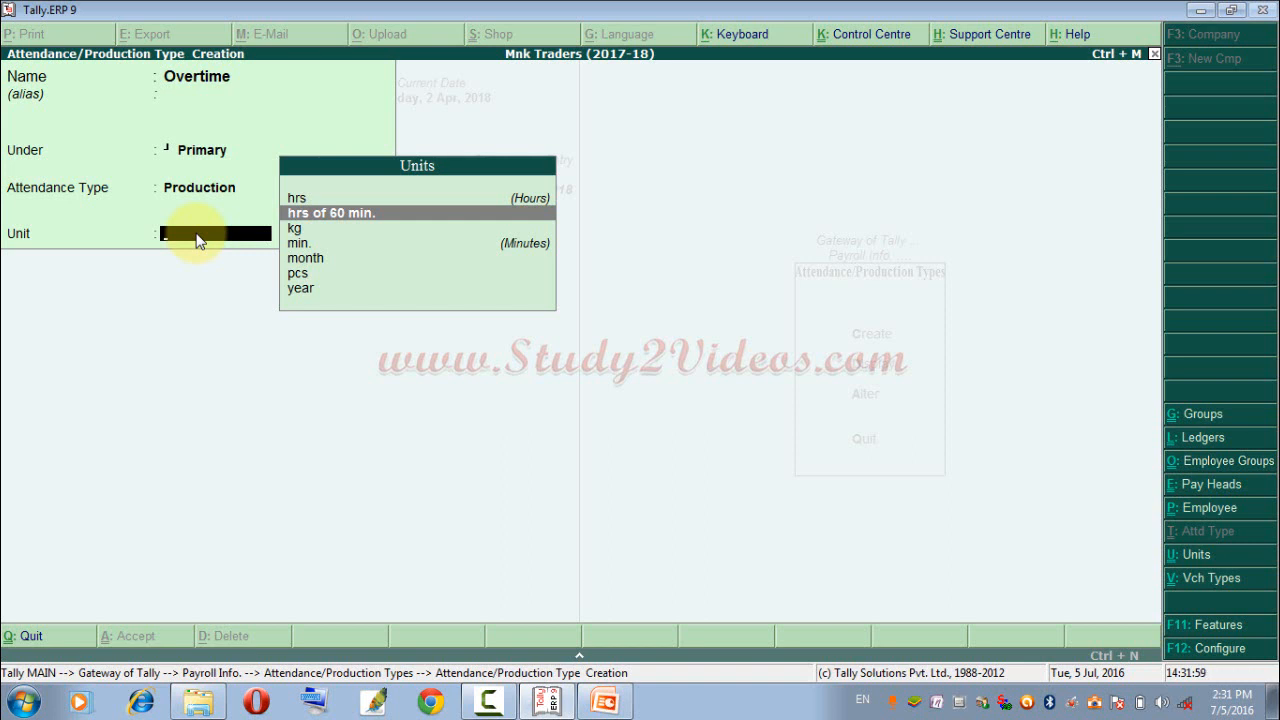
key("Return")
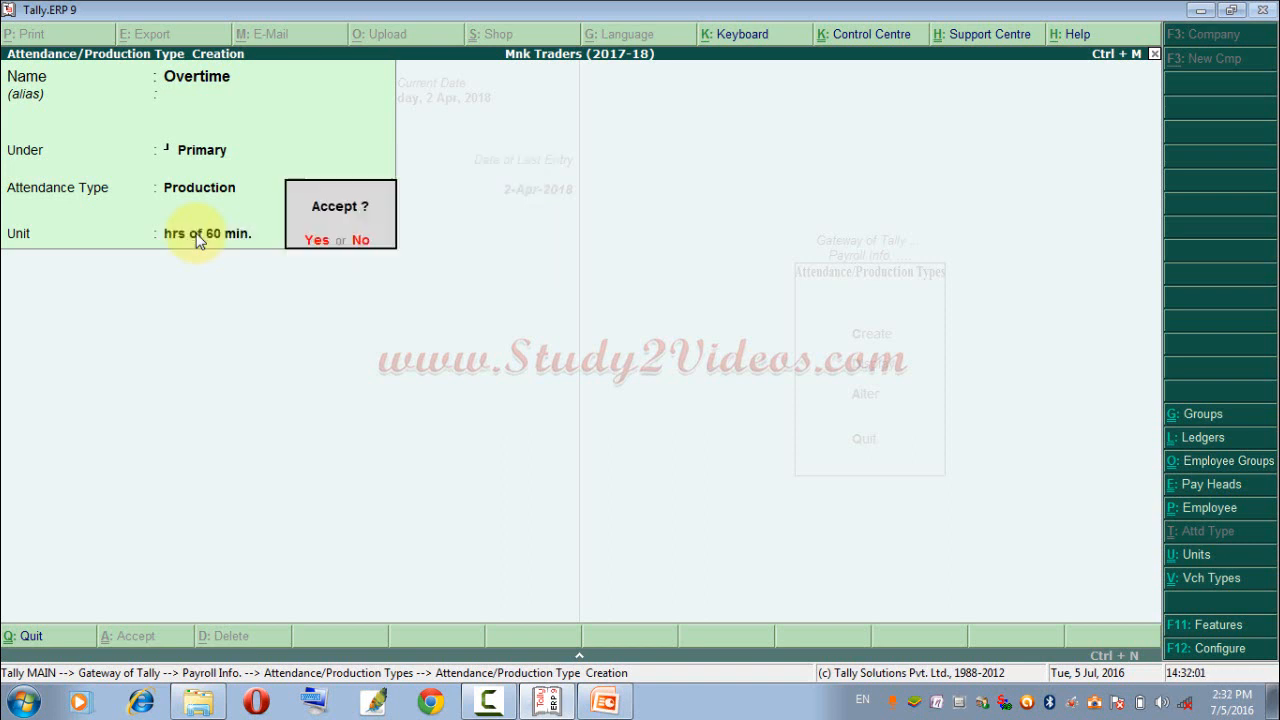
key("Return")
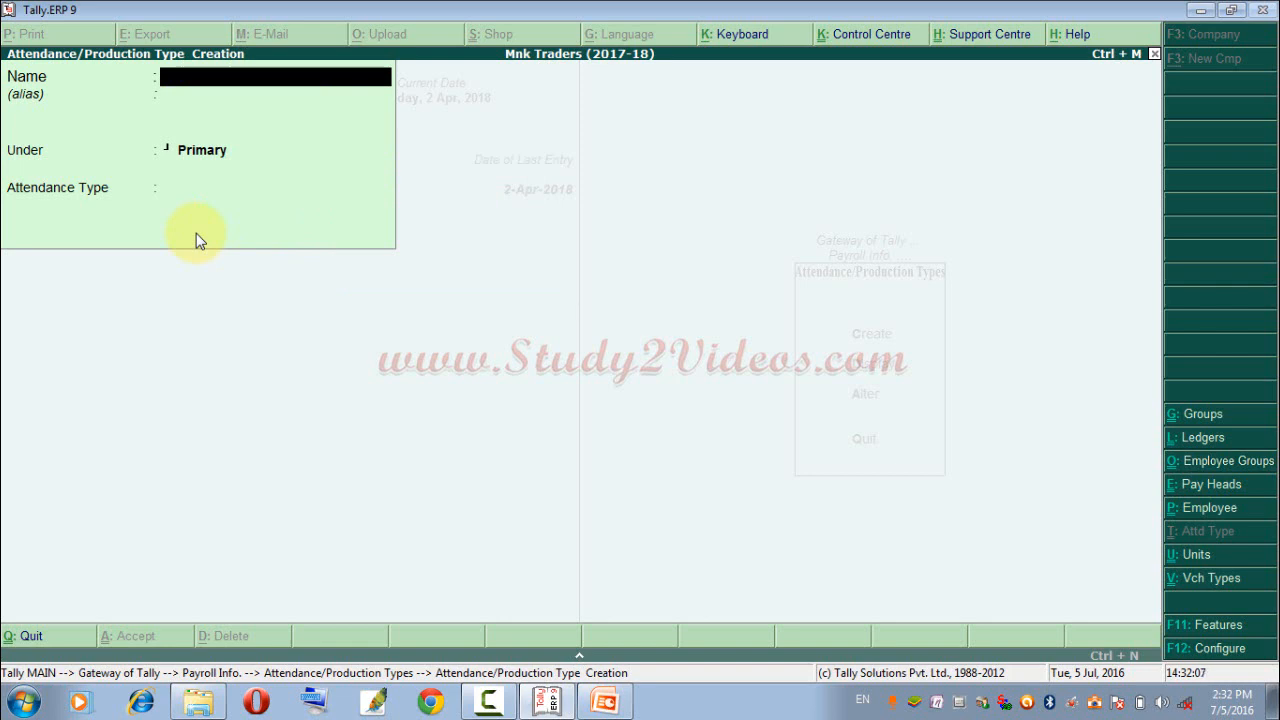
left_click(1203, 14)
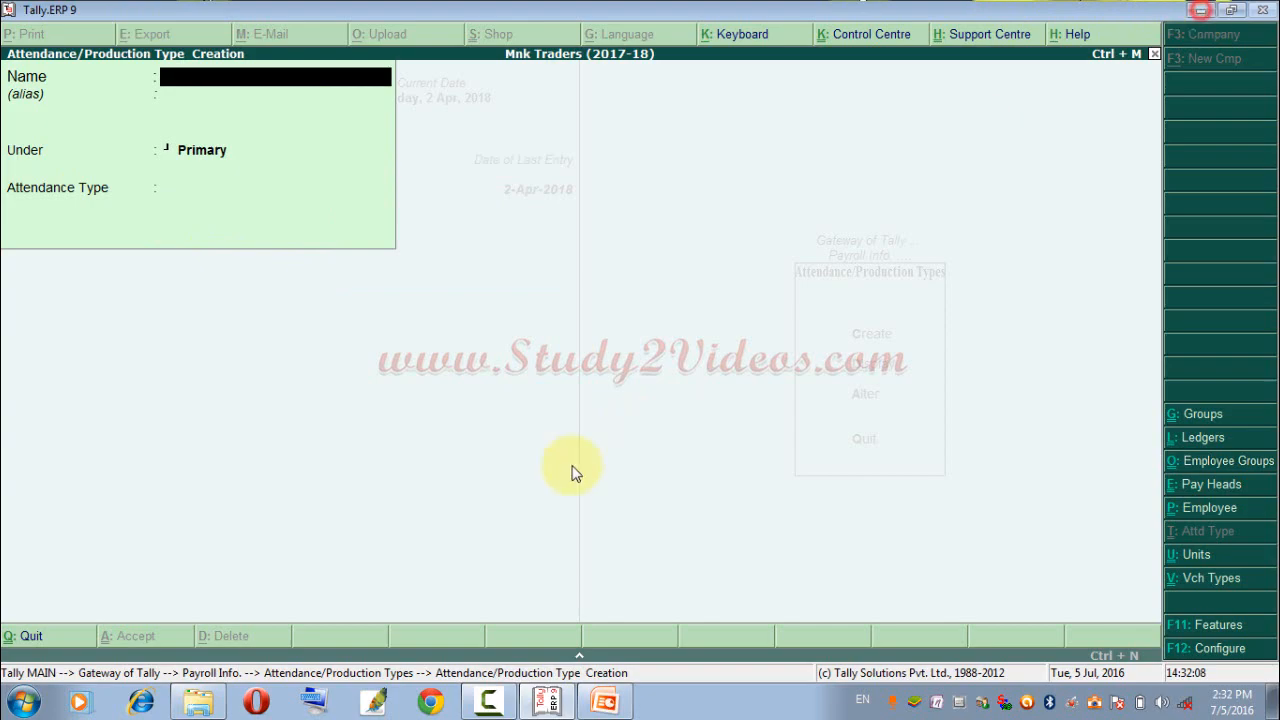